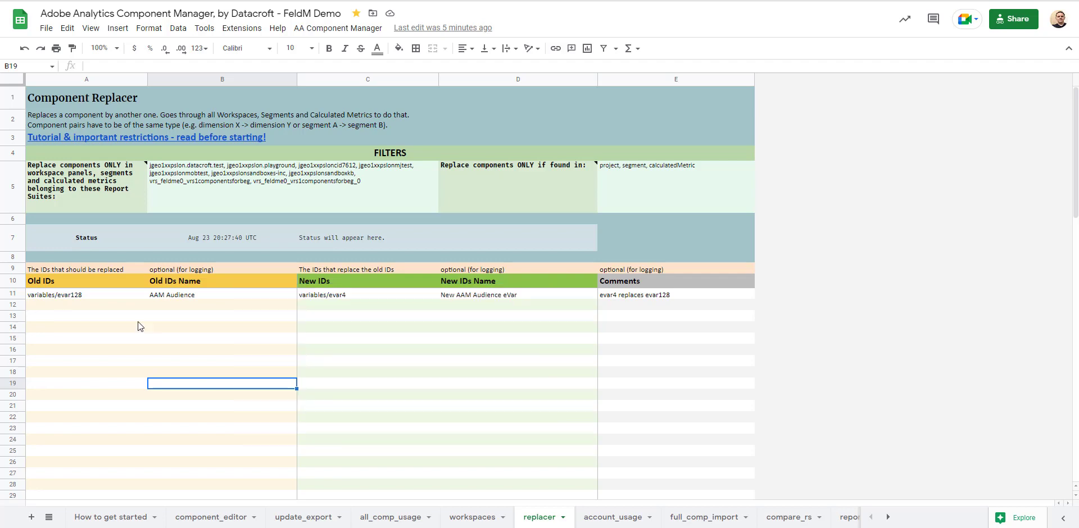
Step: On the all_comp_usage sheet, filter the id column to include variables/evar128 and variables/evar4
click(410, 522)
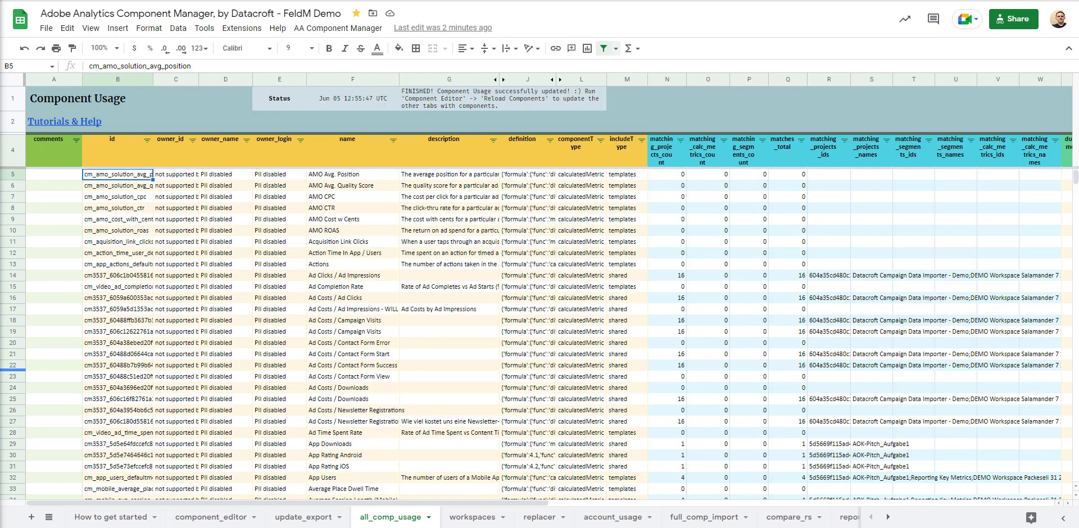
click(147, 140)
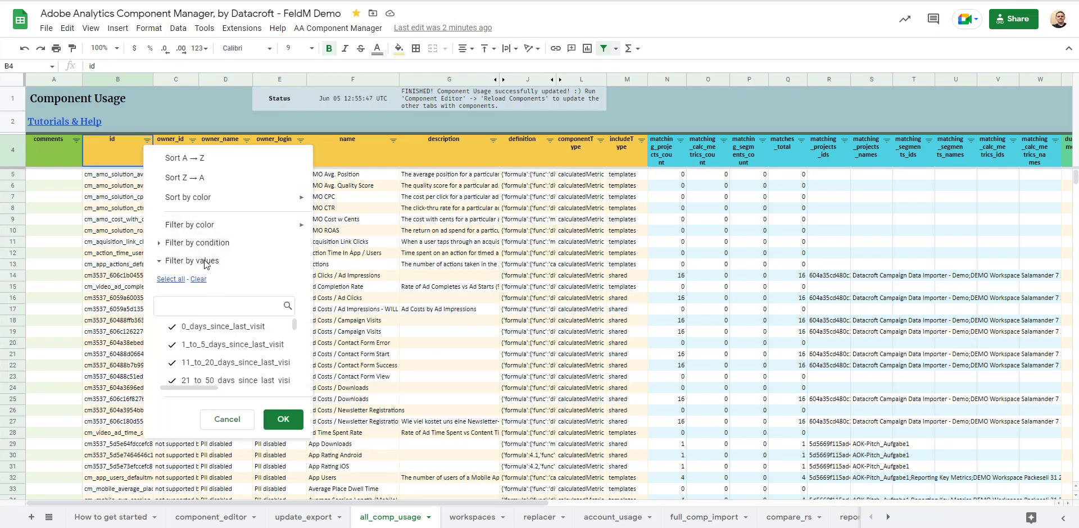
click(193, 306)
text(evar128)
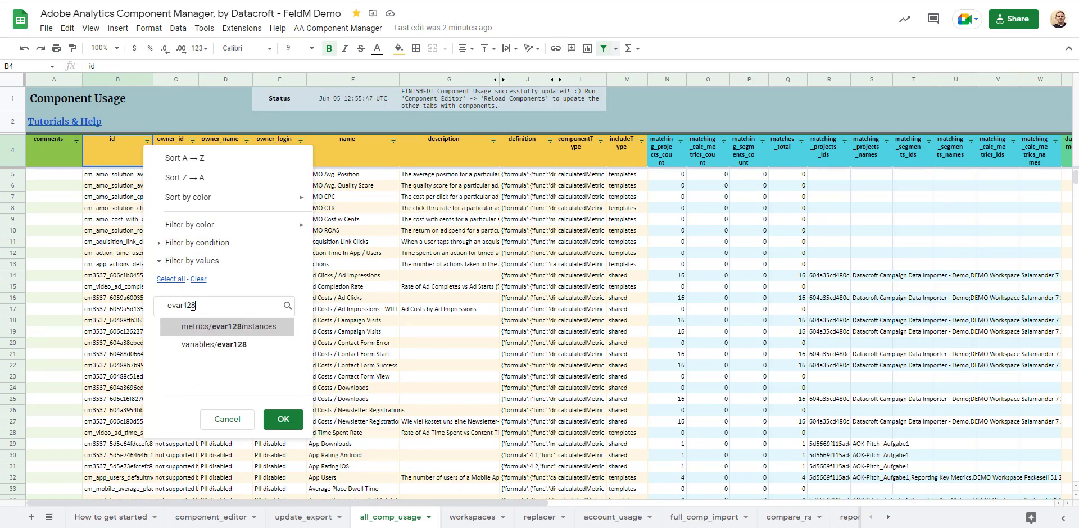
click(209, 350)
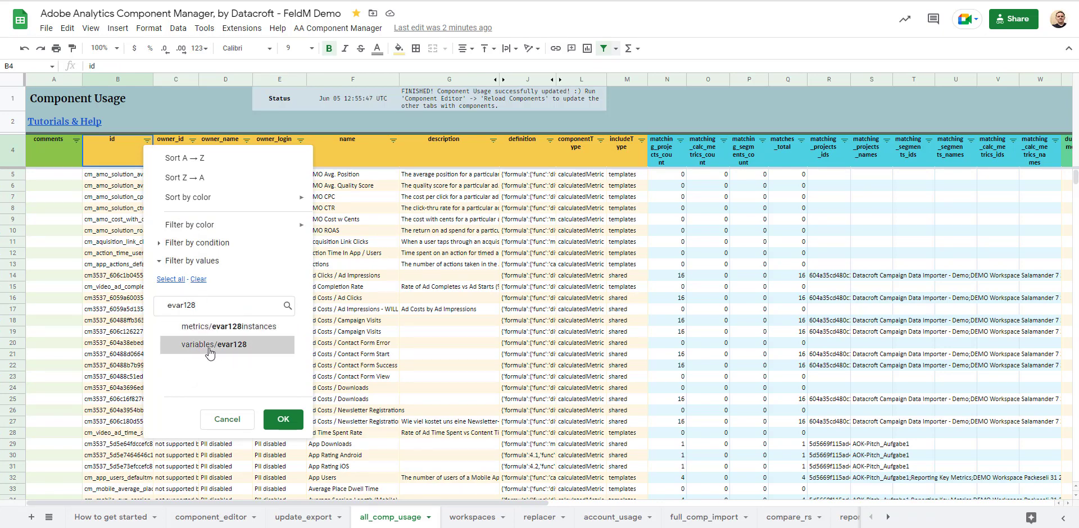
double_click(207, 303)
text(evar4)
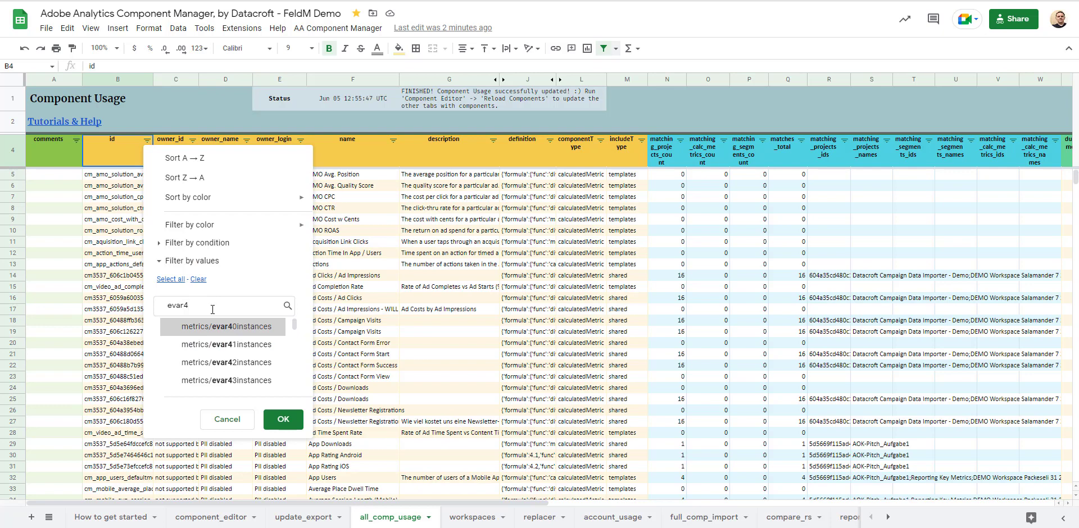
scroll(254, 373, down, 3)
scroll(255, 374, down, 1)
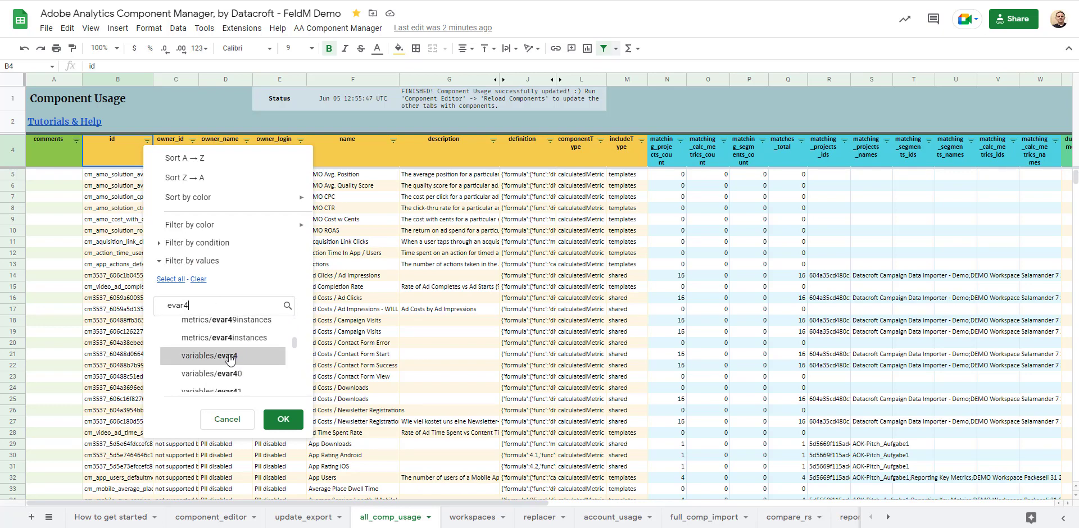
click(229, 359)
click(283, 420)
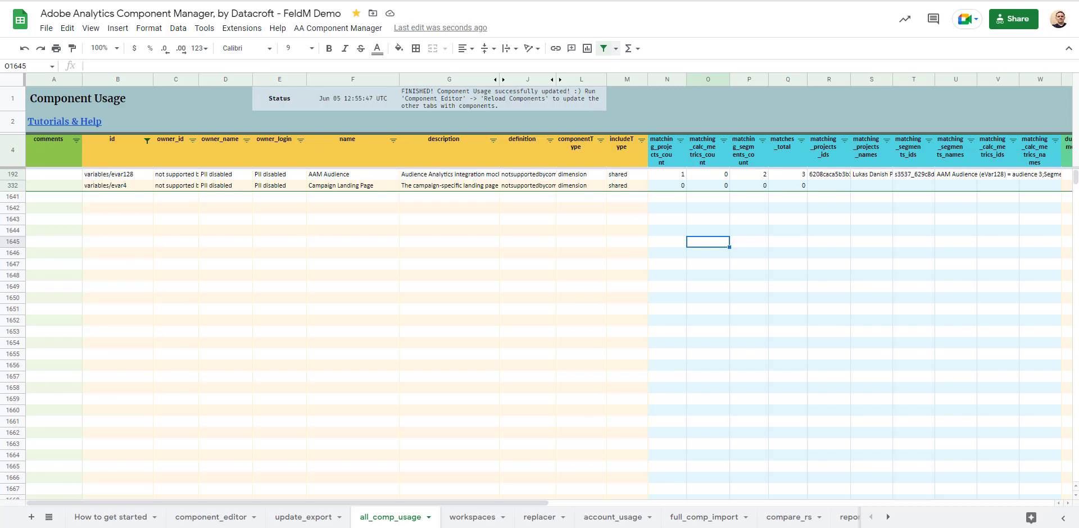
Step: Compare the matches_total values of variables/evar128 and variables/evar4
click(786, 176)
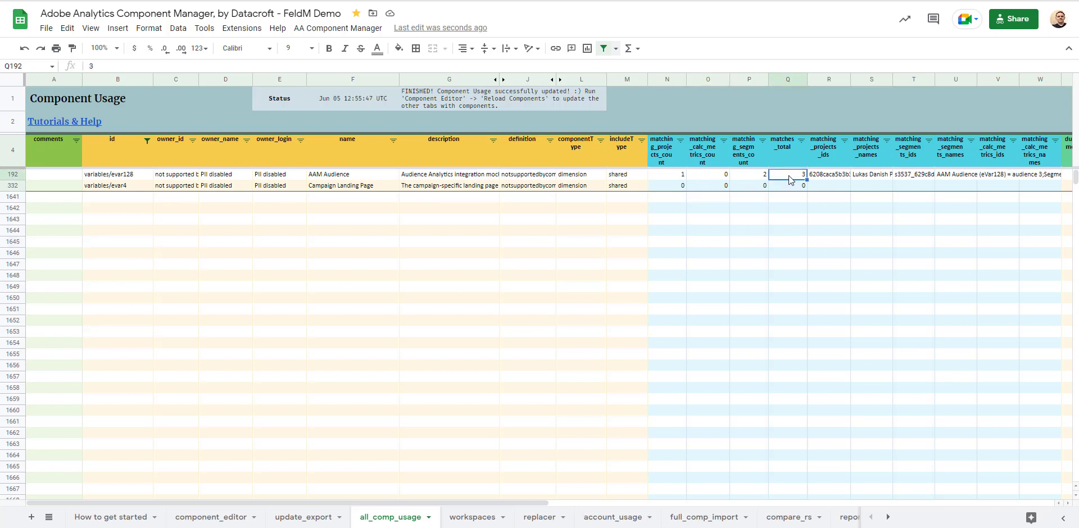
click(105, 176)
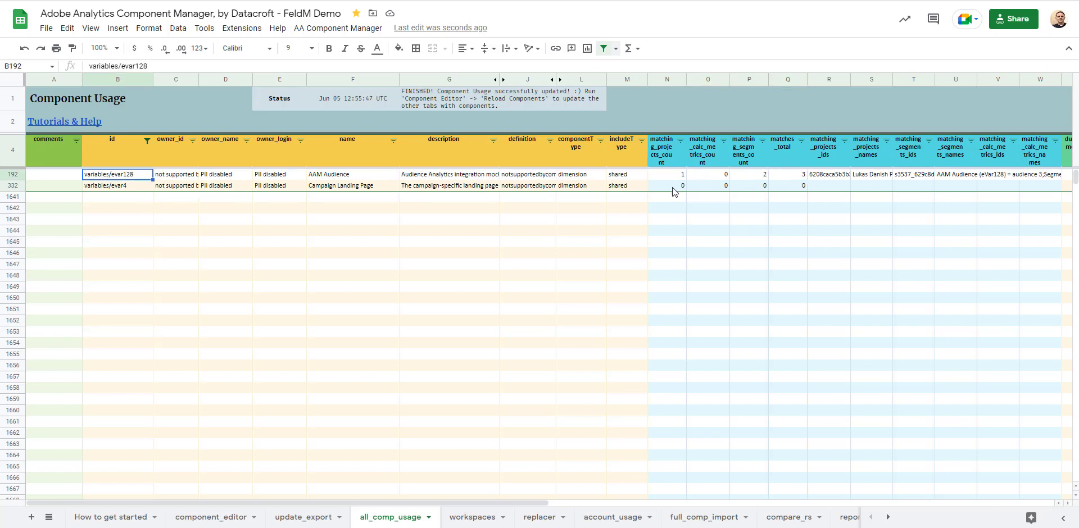
click(795, 187)
click(125, 186)
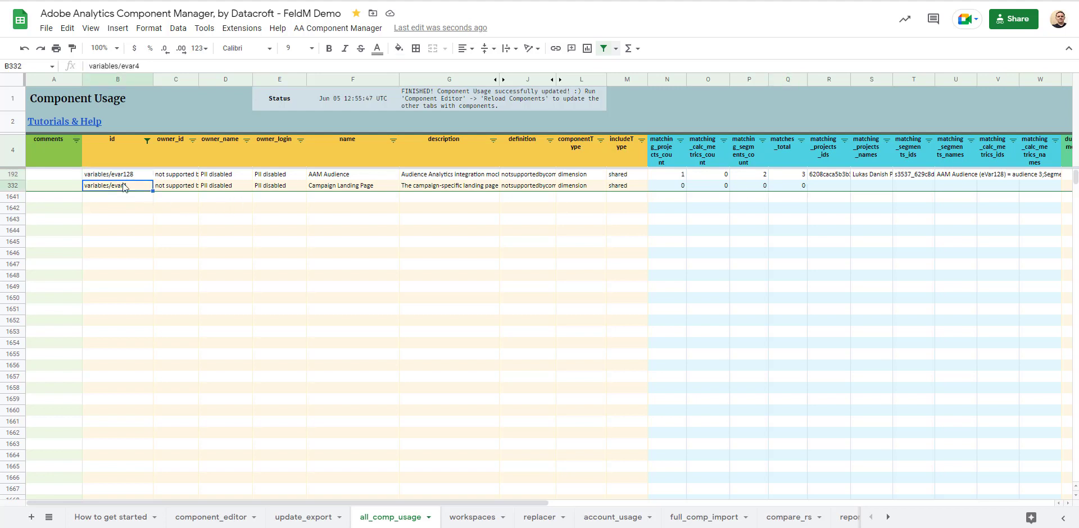
click(790, 187)
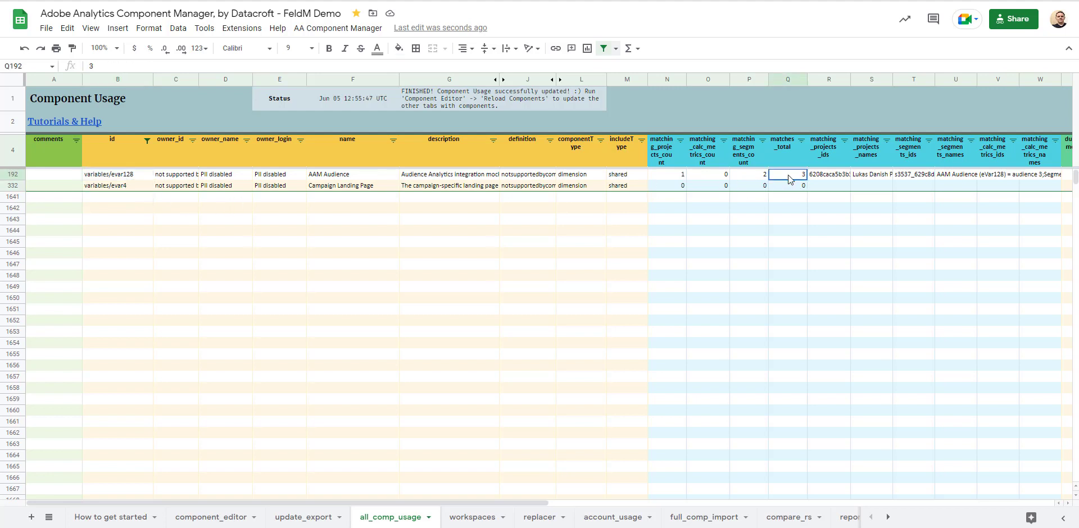
click(114, 177)
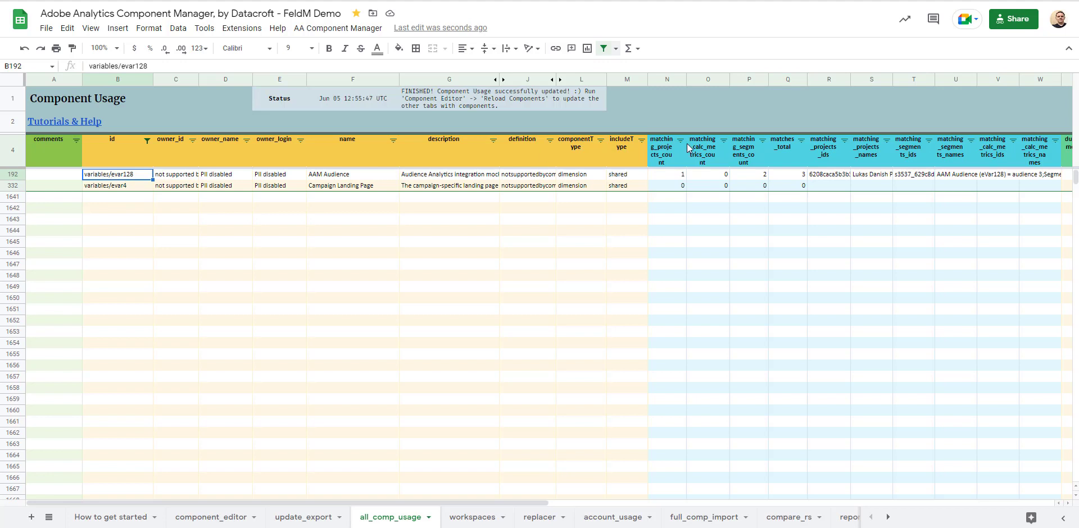
Step: Check the matching project and segment counts for variables/evar128 and read the full project and segment names
click(669, 176)
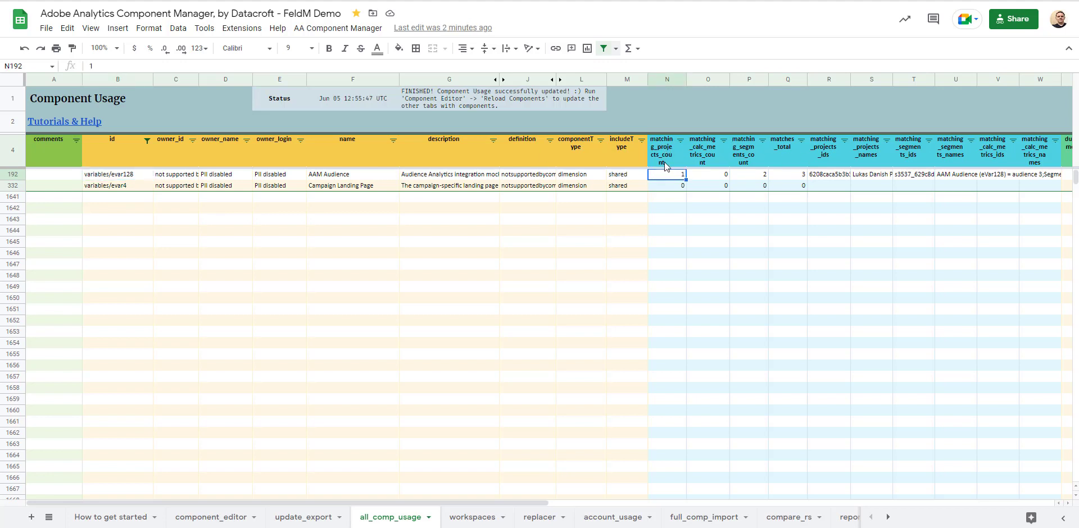
click(868, 176)
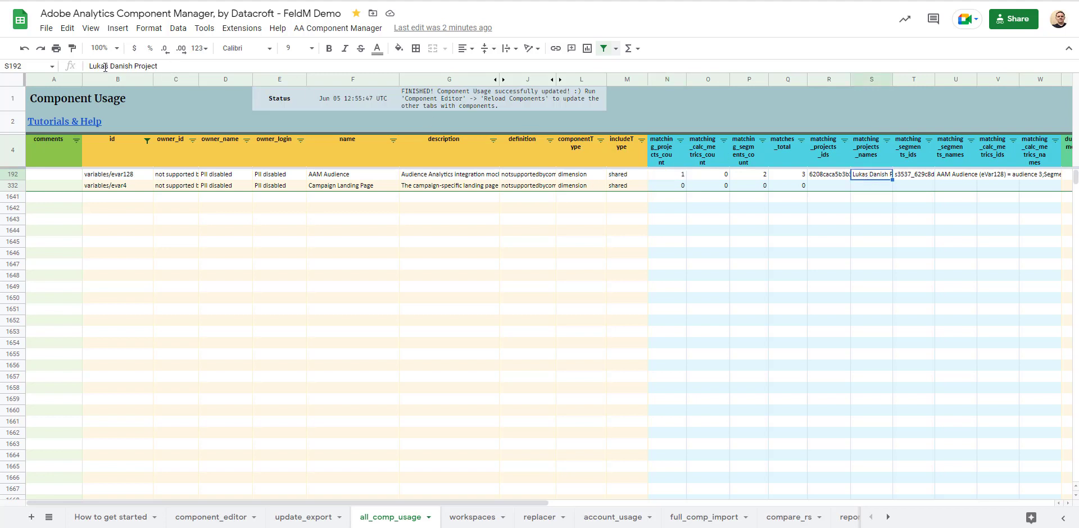
drag(90, 65, 186, 64)
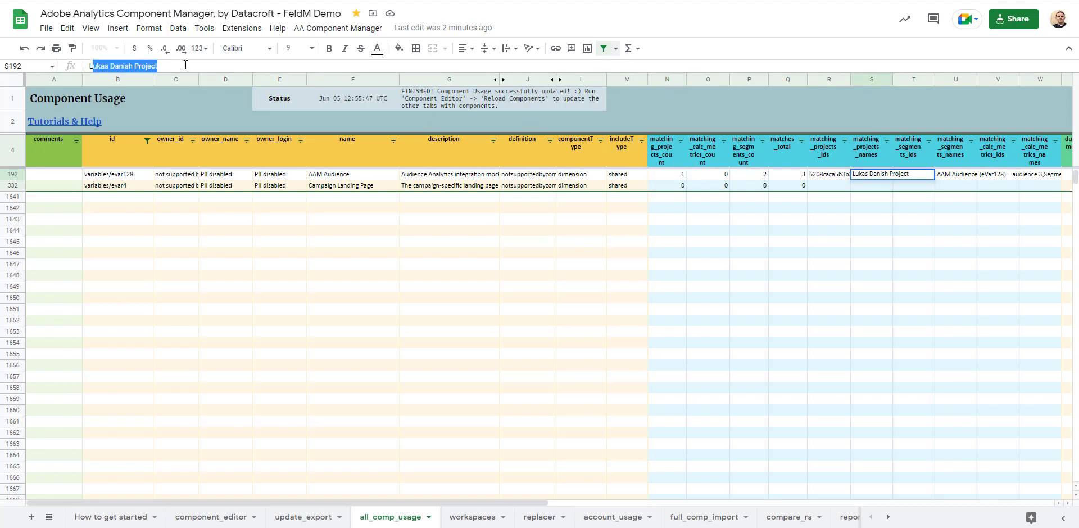
click(751, 151)
click(750, 176)
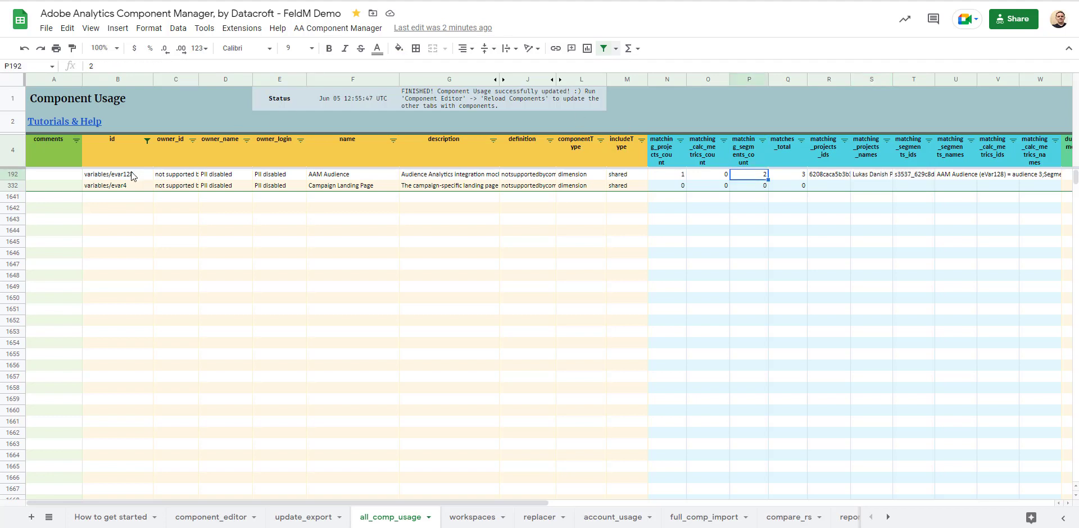
click(970, 180)
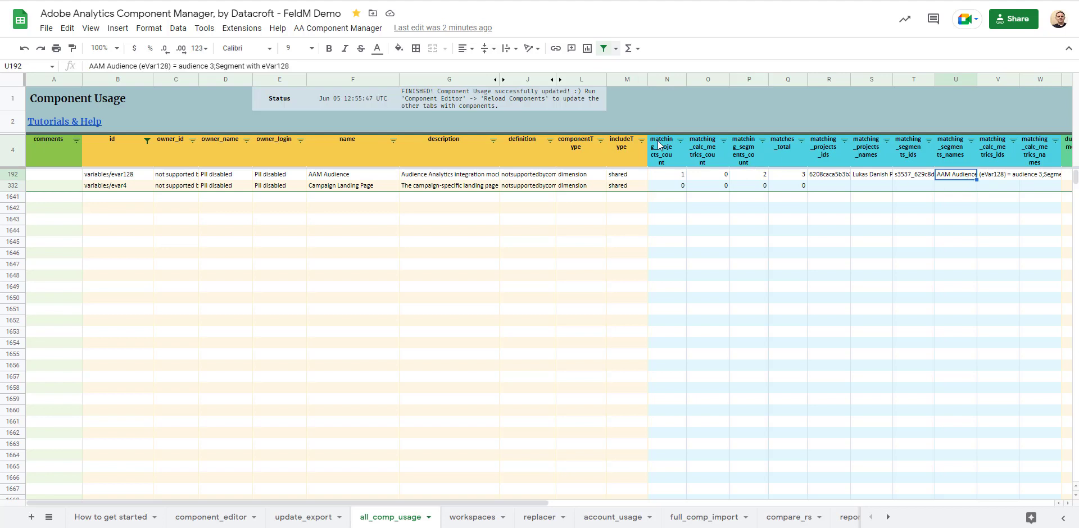
drag(289, 66, 72, 66)
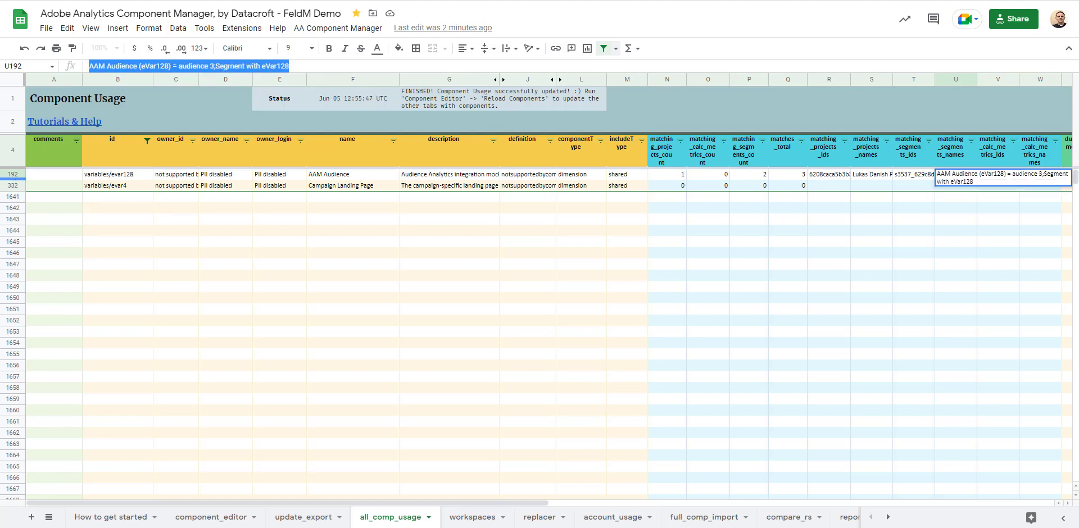
Step: Switch to the Adobe Analytics Workspace project and search its components for evar128
key(ctrl+Tab)
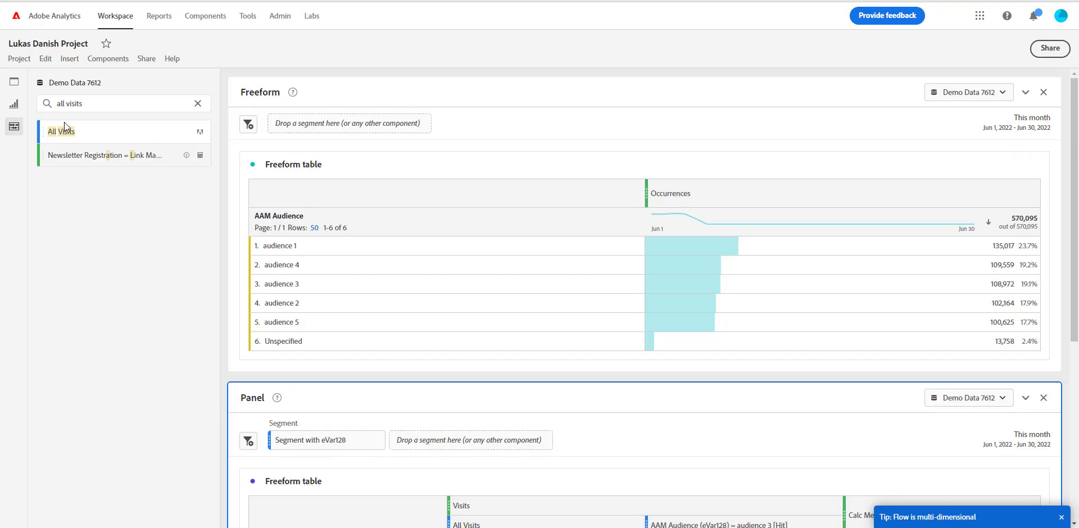
triple_click(73, 100)
text(evar128)
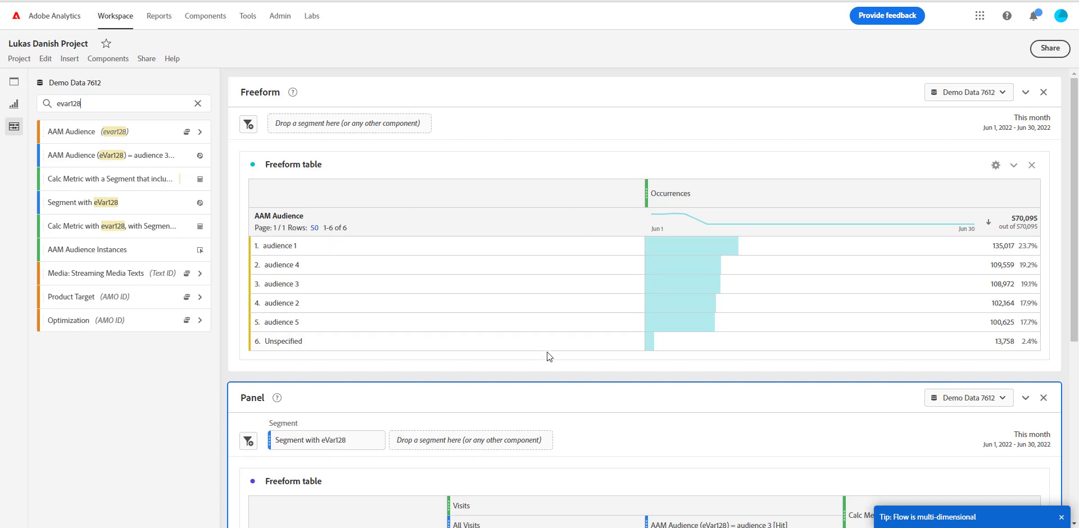
Step: Examine the definitions of the panel segment "Segment with eVar128" and the column segment "AAM Audience (eVar128) = audience 3"
scroll(542, 287, down, 4)
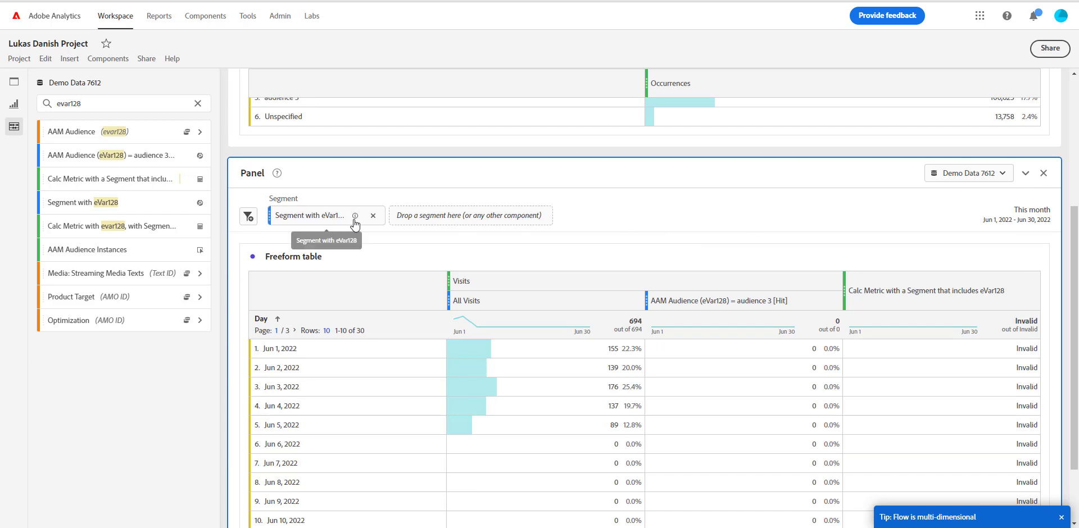
mouse_move(355, 216)
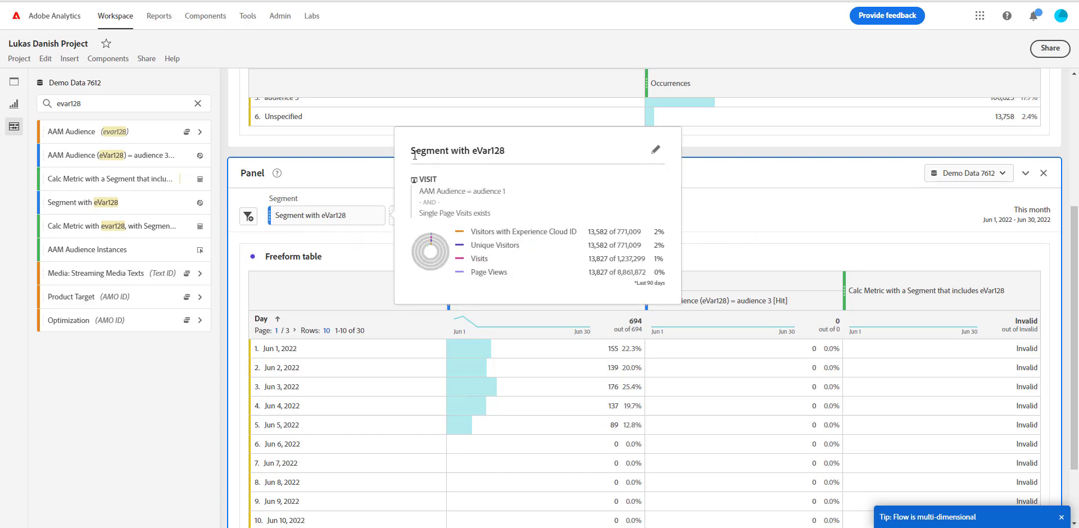
drag(419, 191, 465, 190)
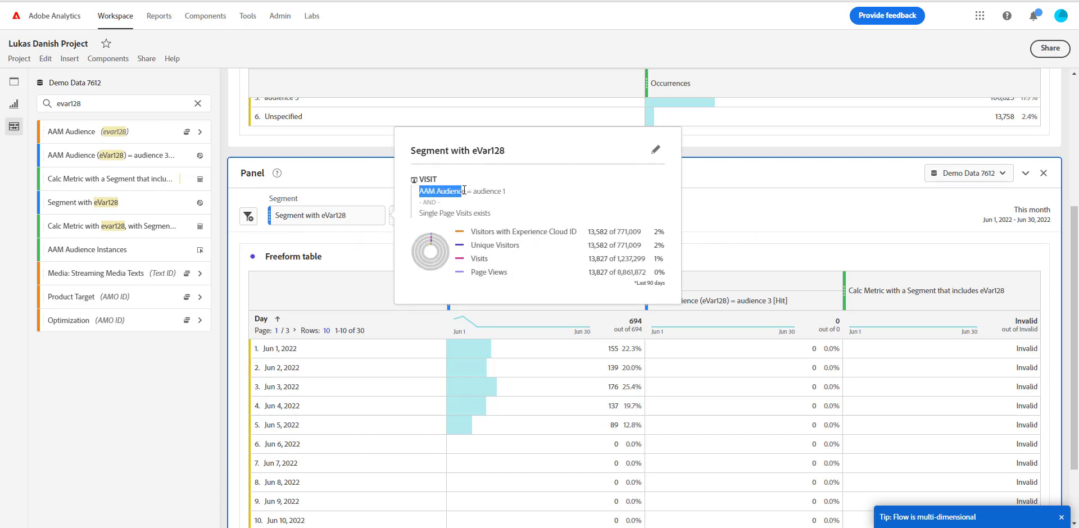
click(714, 195)
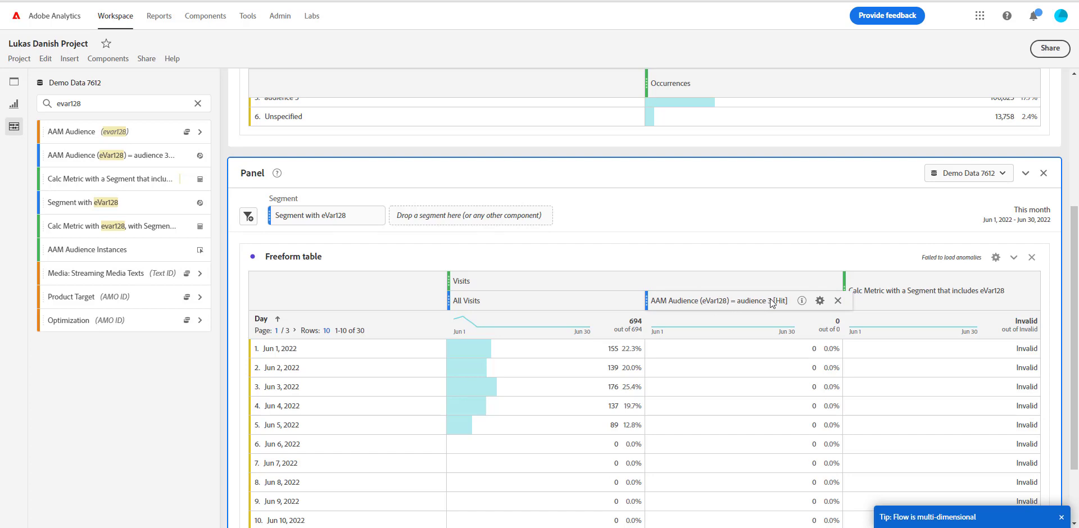
mouse_move(803, 302)
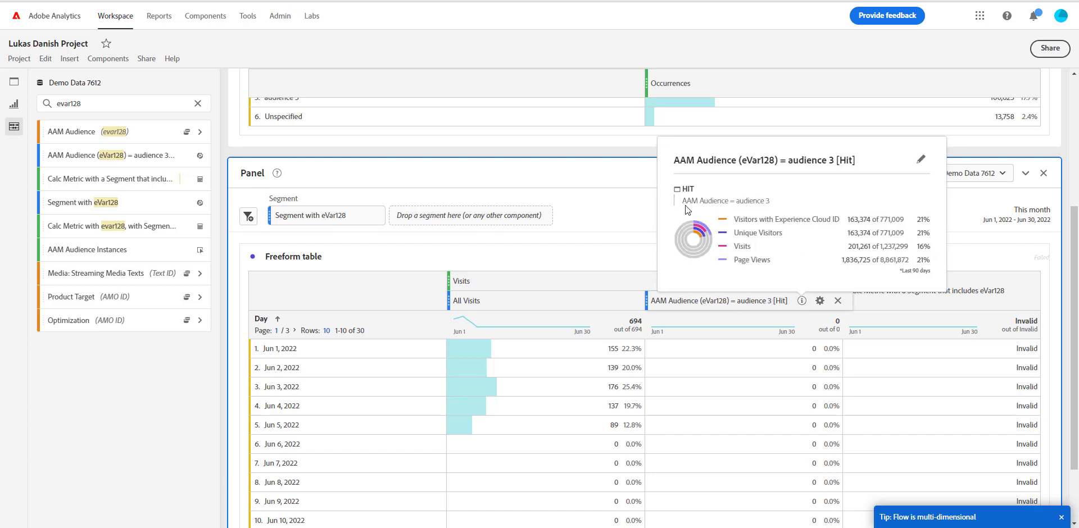
drag(687, 201, 789, 208)
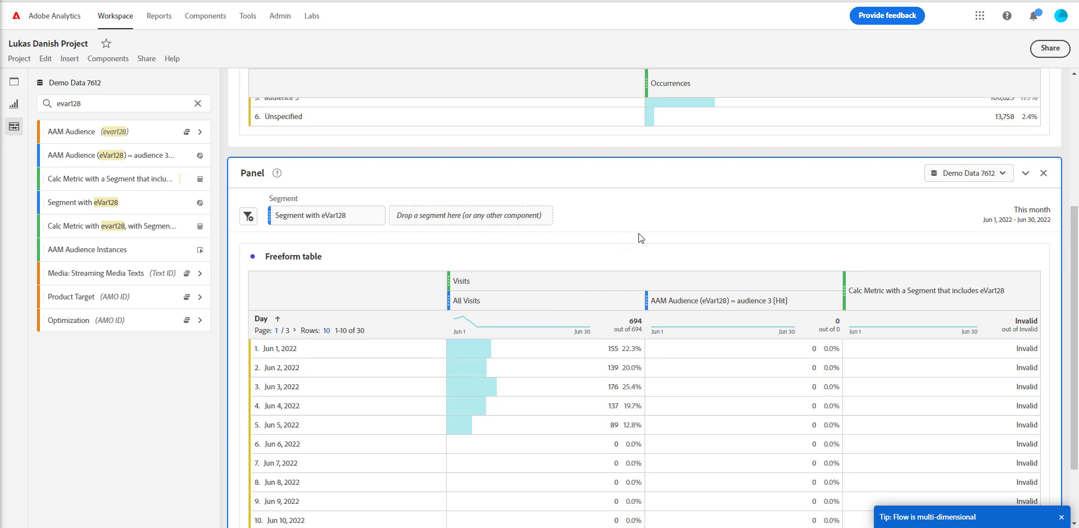
Step: Review the AAM Audience freeform table and recheck the rule of the audience 3 hit segment in the panel below
scroll(638, 234, up, 3)
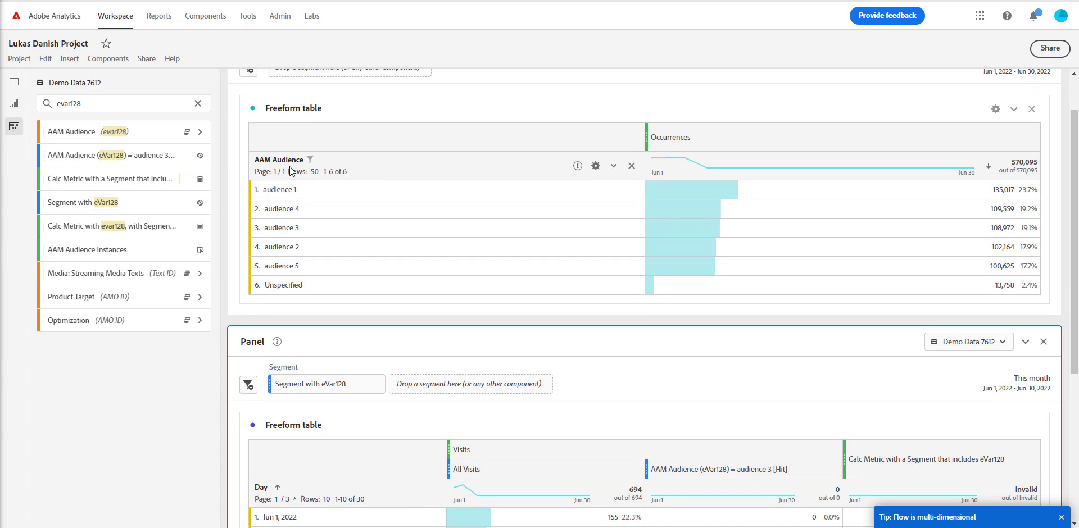
scroll(695, 313, down, 1)
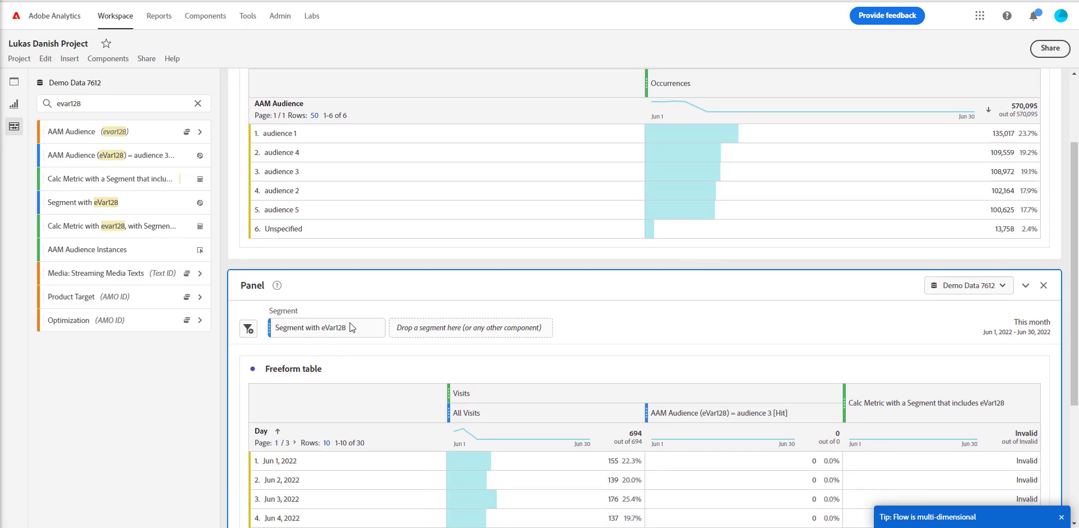
mouse_move(803, 415)
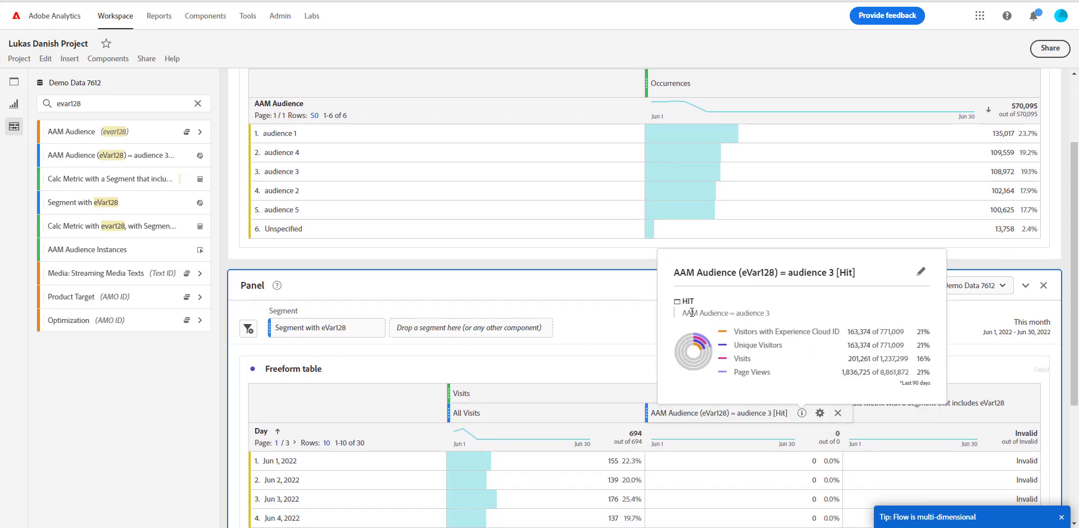
drag(683, 313, 767, 316)
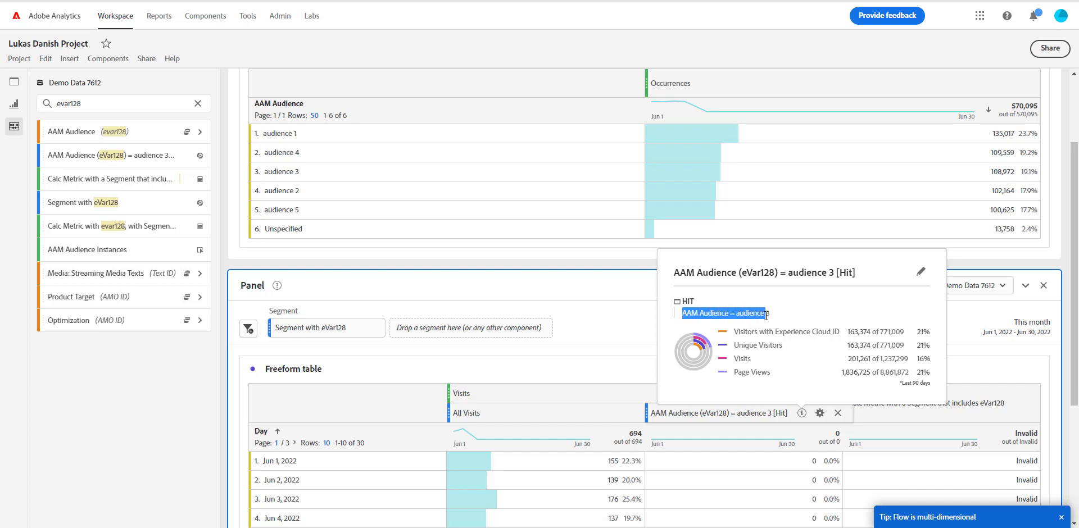
Step: Search the project's components for evar4
double_click(79, 103)
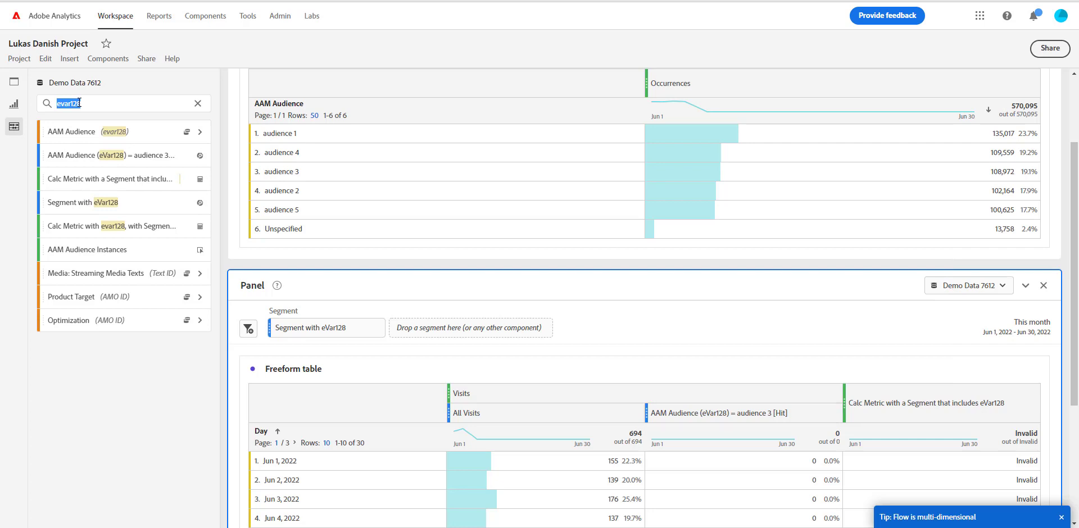
text(evar4)
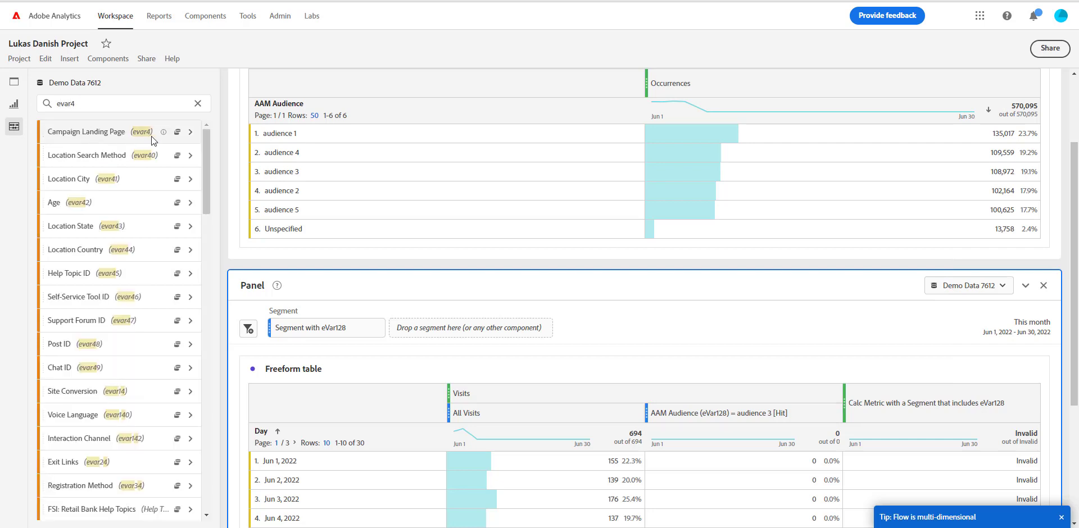
Step: Switch back to the Google Sheets component manager and copy the ID variables/evar128 from the id column
key(alt+Tab)
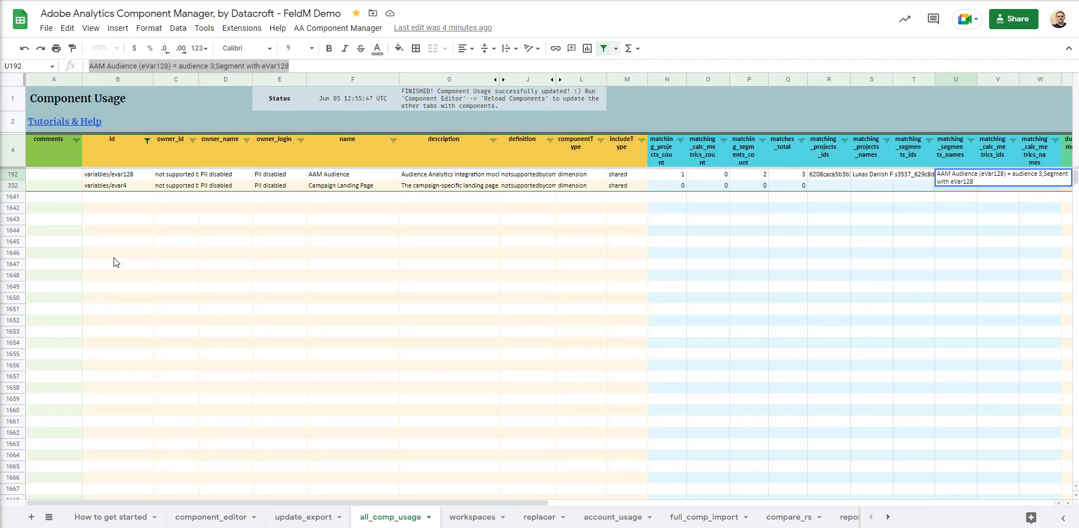
click(121, 186)
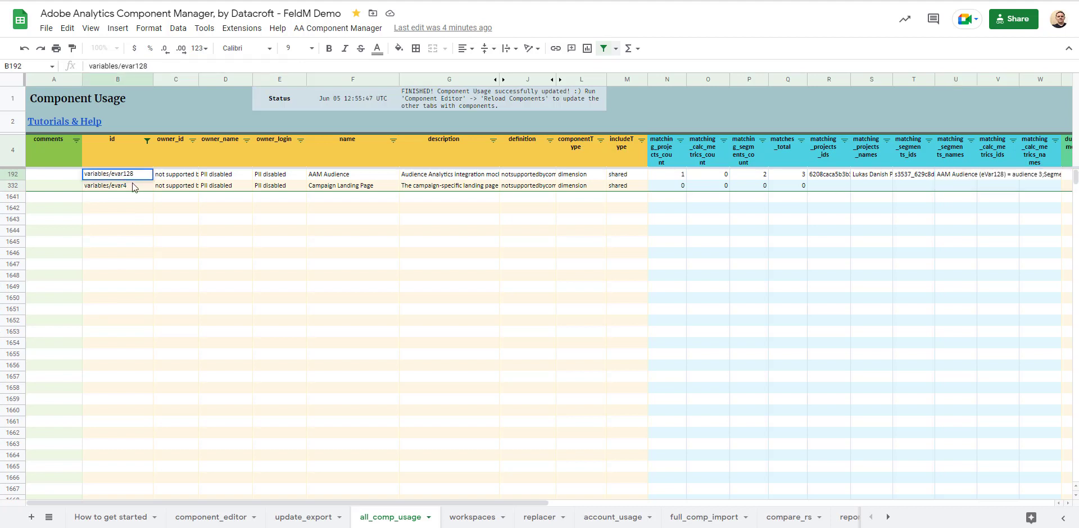
click(130, 175)
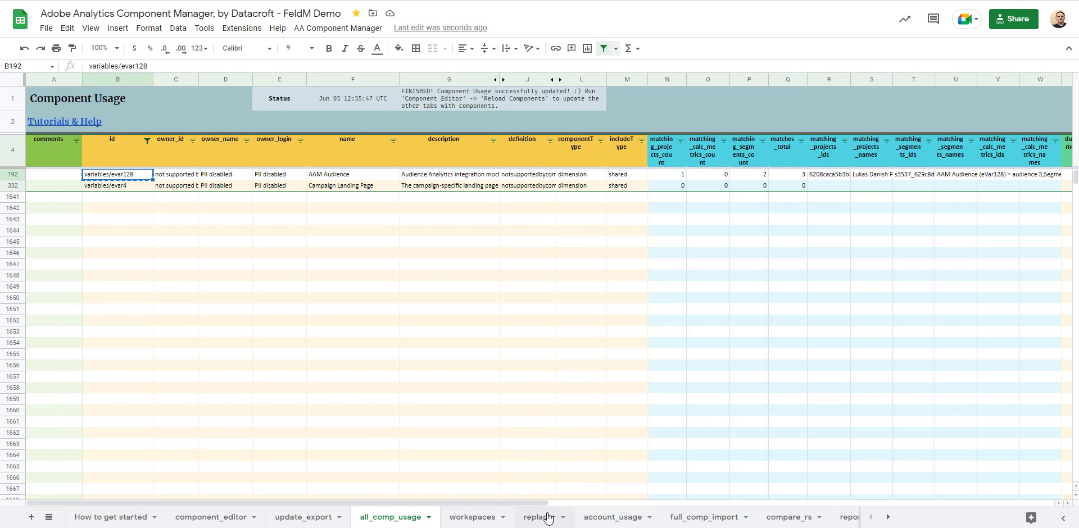
Step: Paste the copied ID variables/evar128 as values only into the first Old IDs cell of the replacer sheet
click(548, 517)
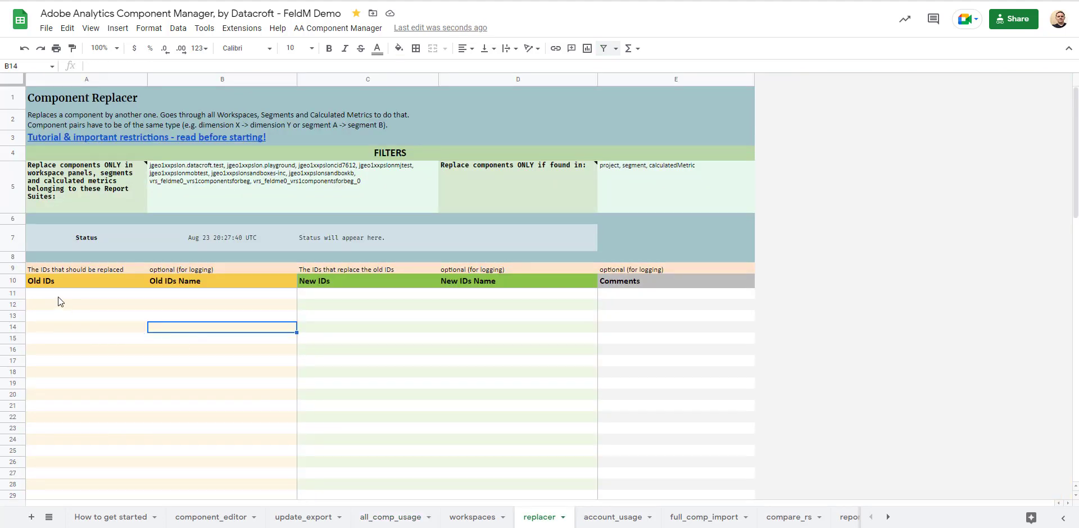
click(58, 297)
right_click(59, 297)
mouse_move(110, 262)
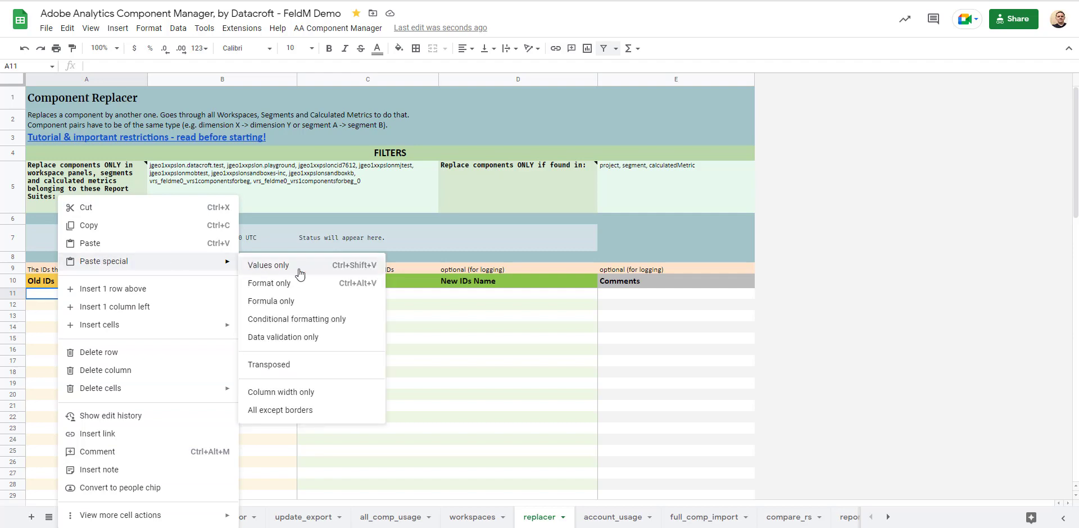
click(299, 274)
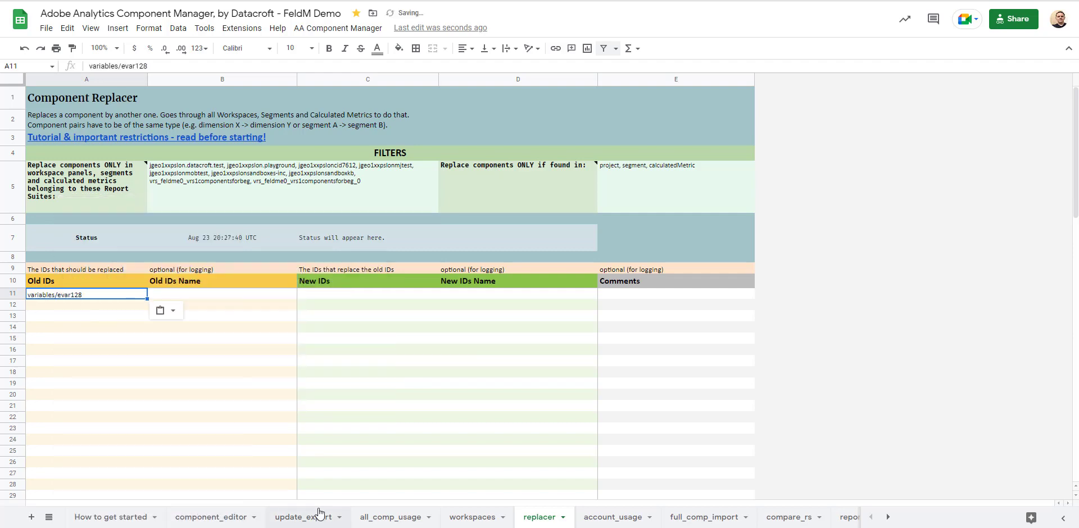
Step: Copy the ID variables/evar4 from the all_comp_usage sheet and paste it as values only into the first New IDs cell of the replacer sheet
click(388, 517)
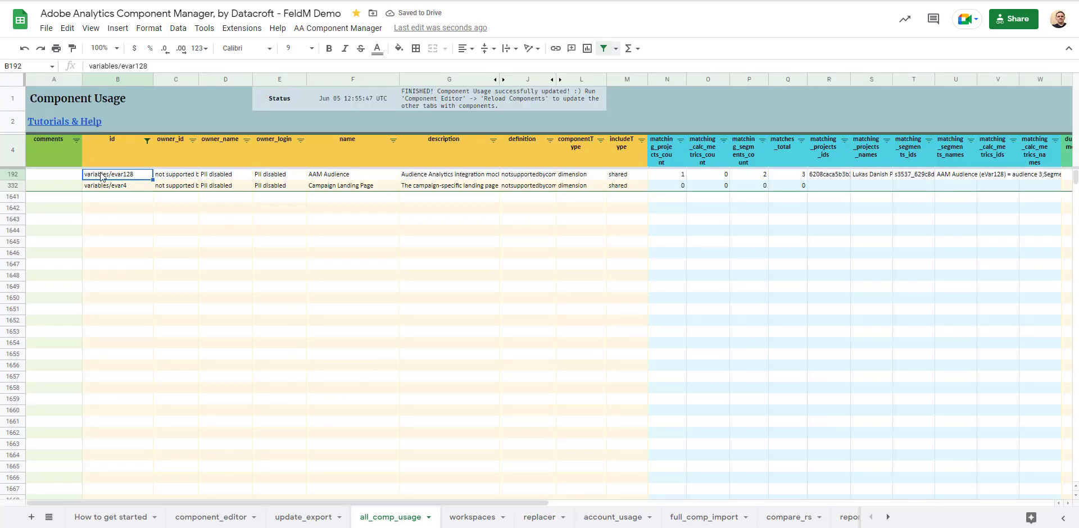
click(121, 187)
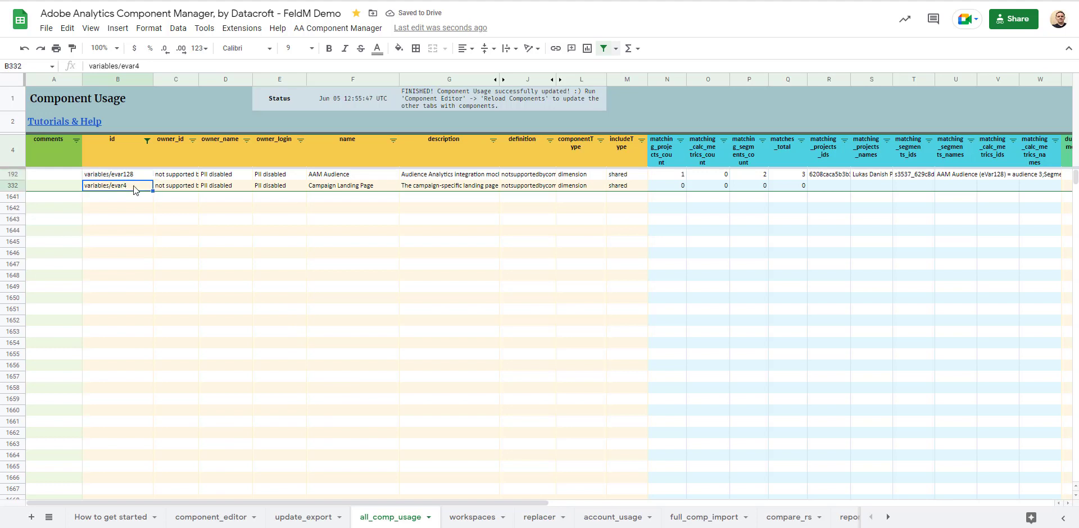
key(ctrl+c)
click(551, 518)
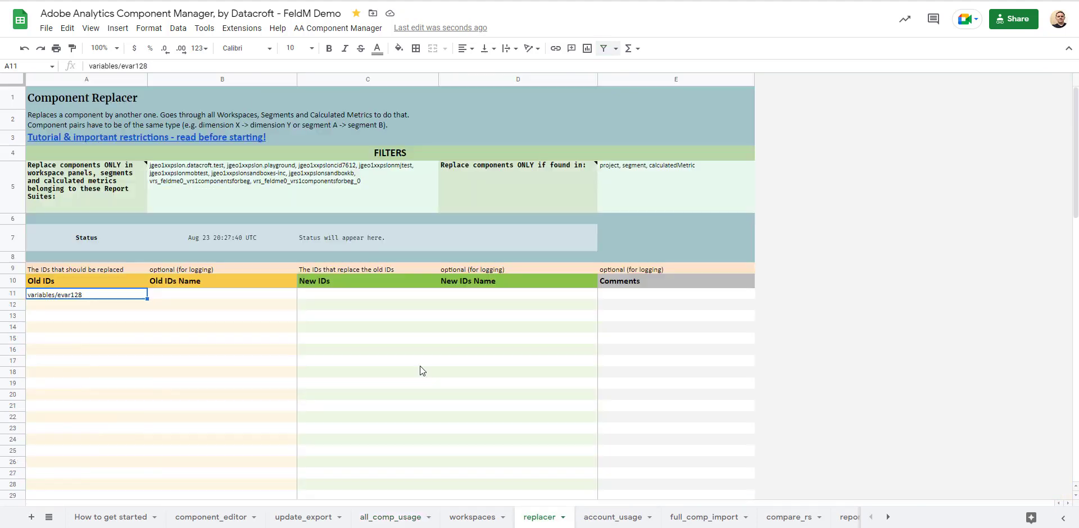
click(344, 297)
key(ctrl+v)
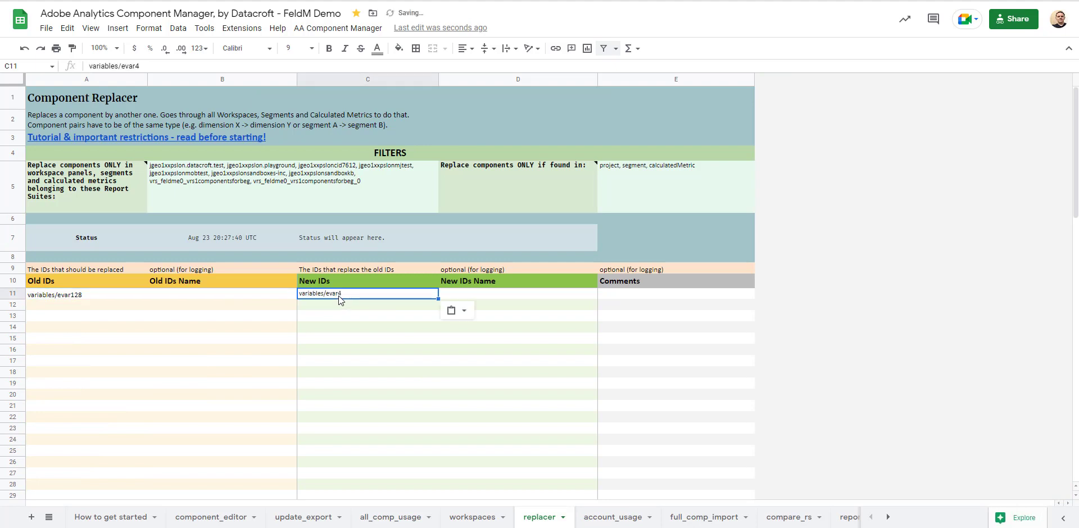
click(461, 309)
click(470, 332)
Step: Fill the replacer row's logging fields with old name AAM Audience, new name New AAM Audience eVar and comment evar4 replaces evar128
click(236, 338)
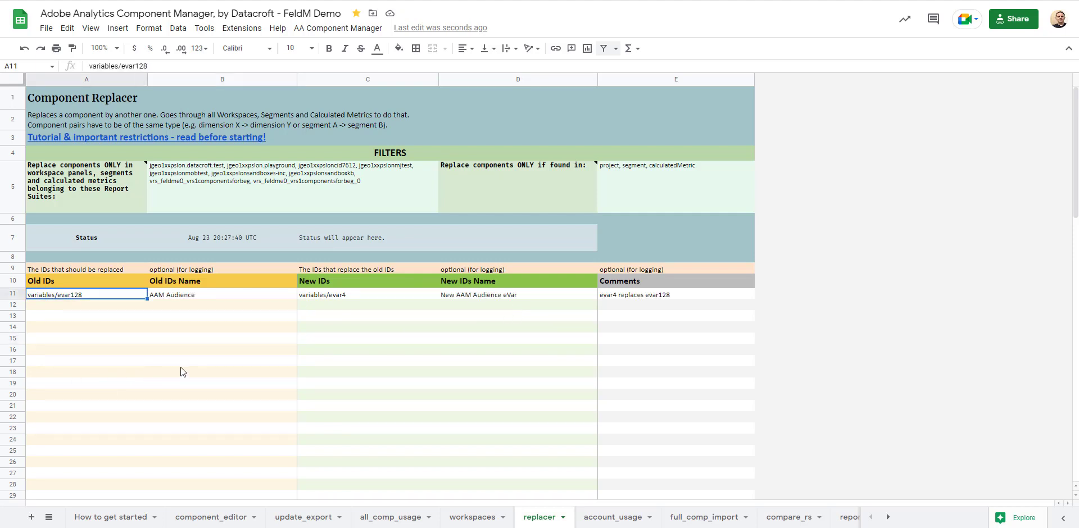
click(175, 297)
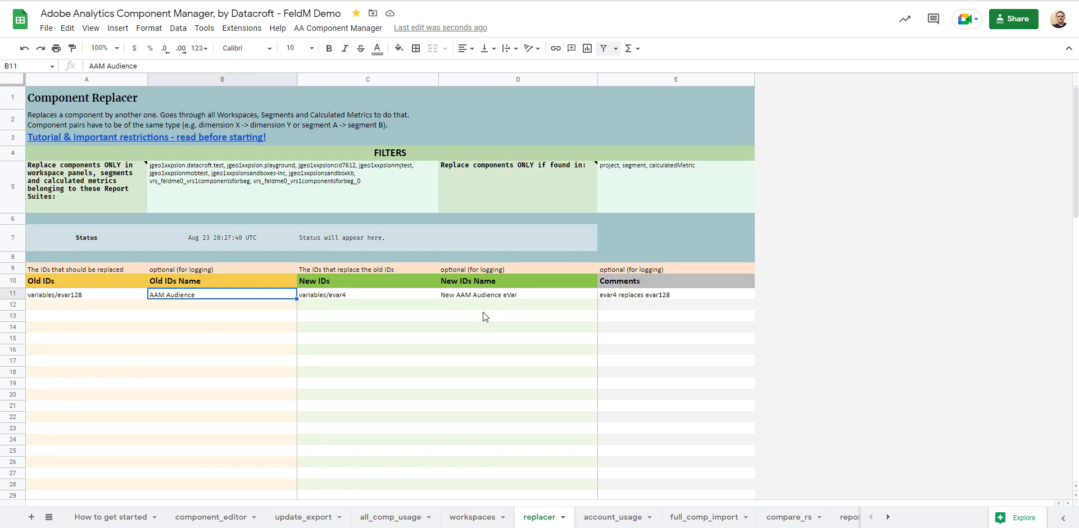
Step: Review the entries of earlier replacer runs in the update_log sheet
click(888, 520)
click(743, 518)
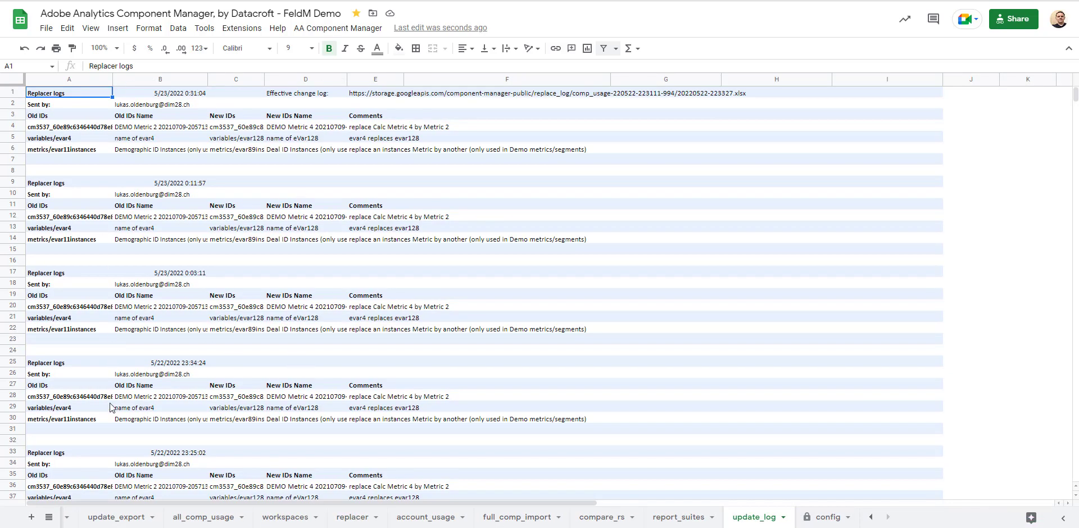
scroll(167, 403, down, 6)
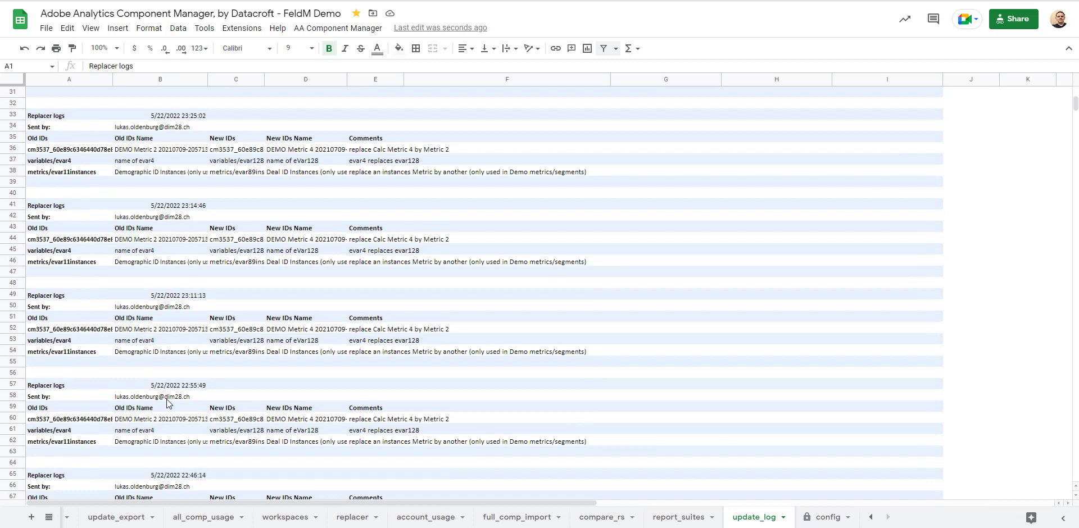
scroll(167, 403, up, 6)
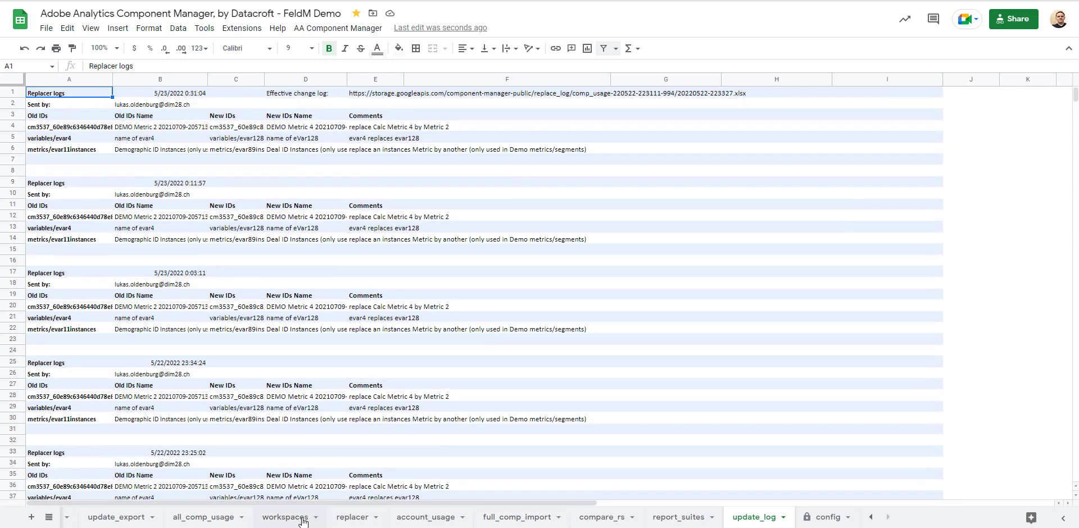
Step: Return to the replacer sheet, run the Component Replacer and confirm the start
click(352, 517)
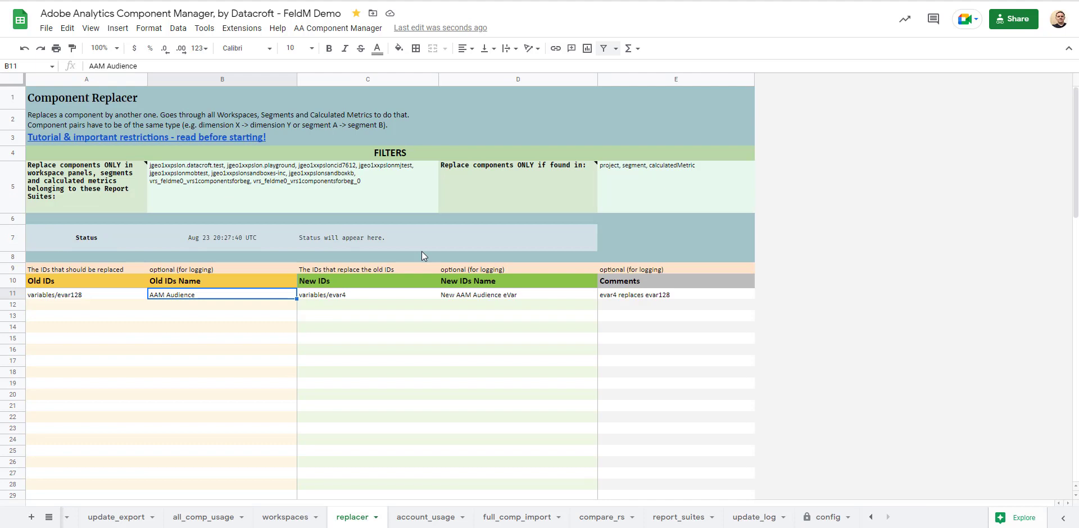
click(342, 29)
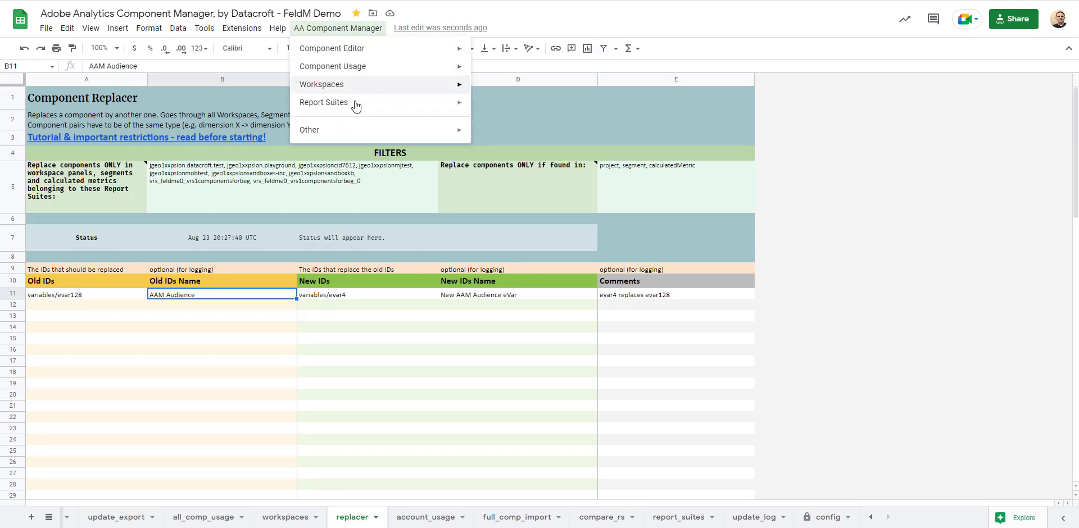
mouse_move(358, 72)
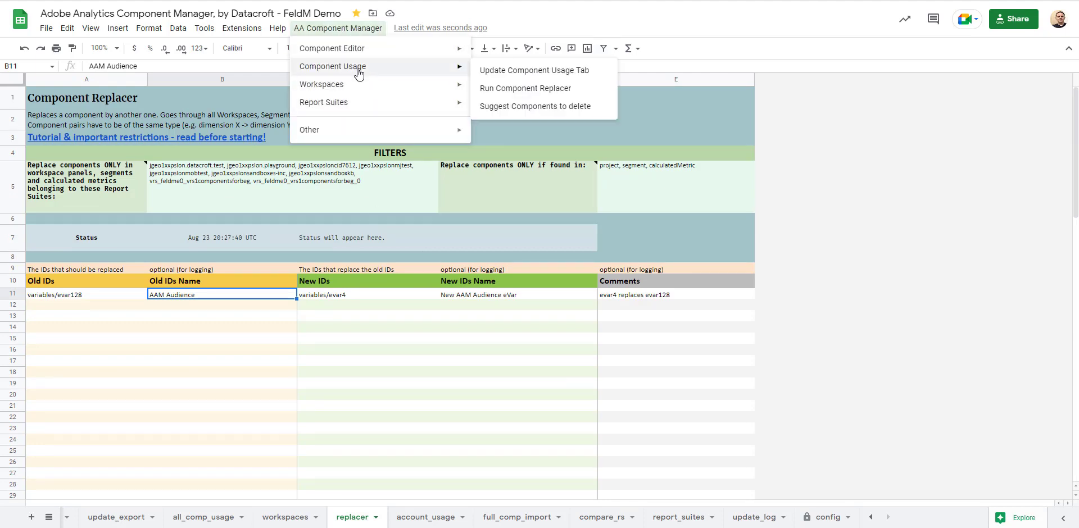
click(529, 90)
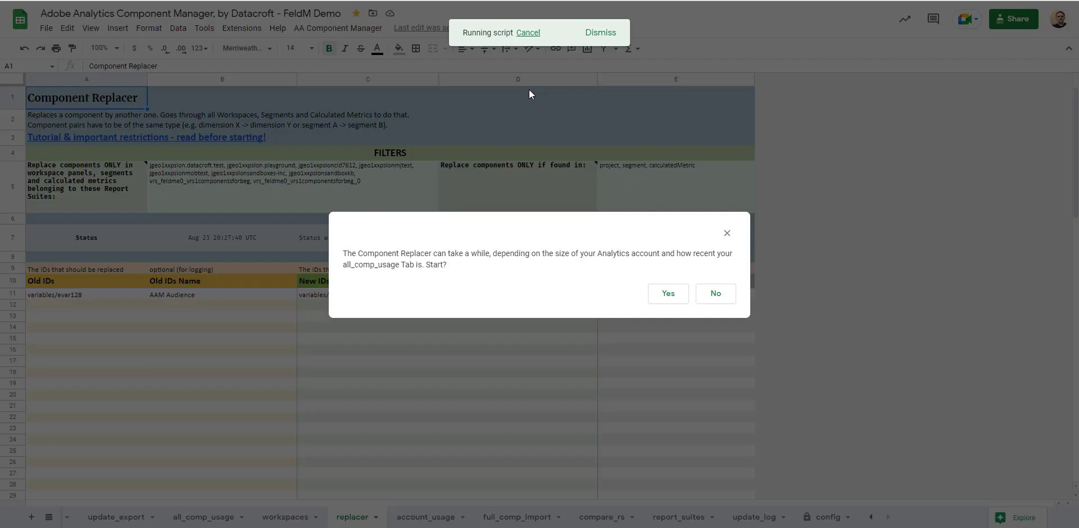
click(667, 293)
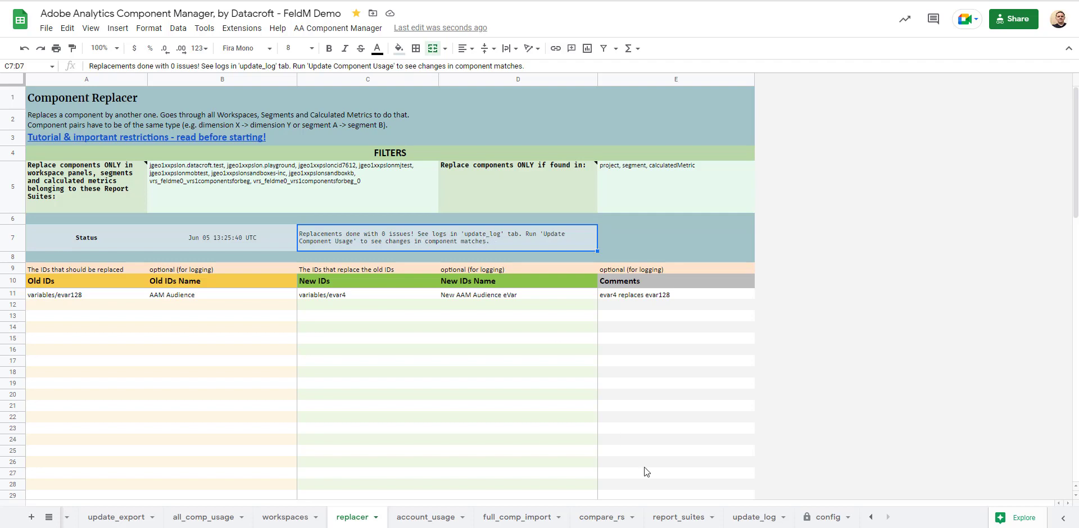
Step: Open the effective change log linked in the newest Replacer logs entry of the update_log sheet
click(747, 520)
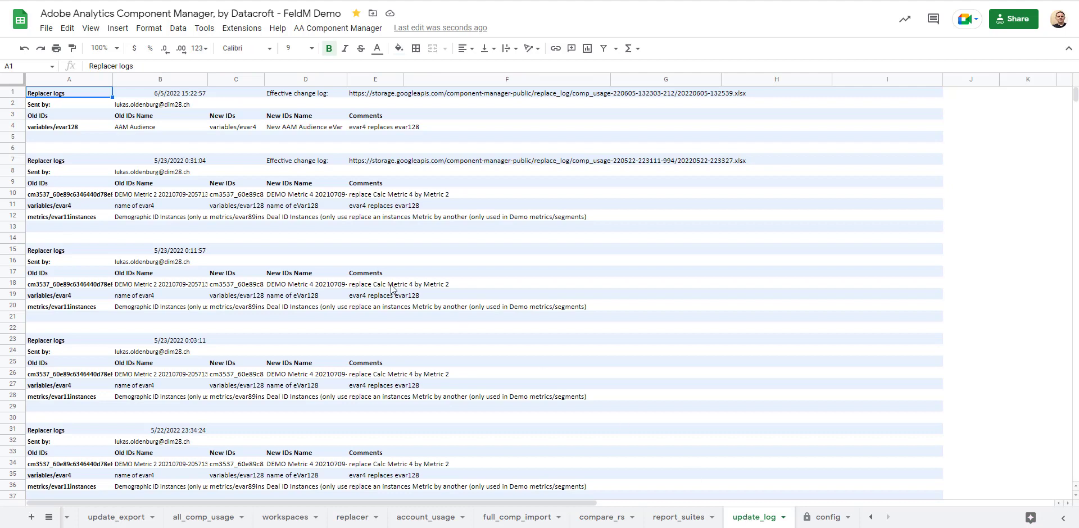
click(388, 94)
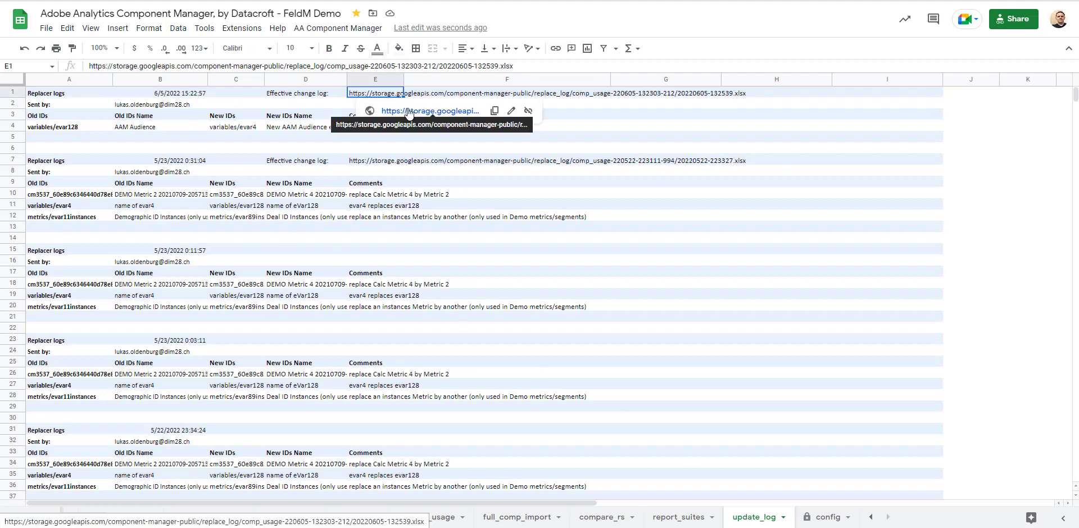
click(408, 112)
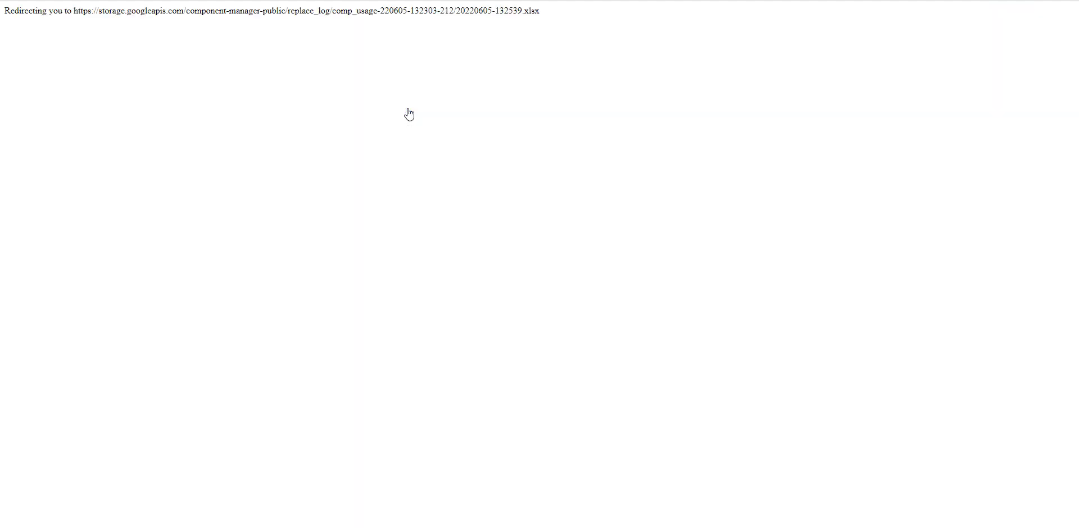
Step: Examine the change log's old and new IDs and the project and panel IDs under projects_replace_success
click(109, 120)
click(223, 132)
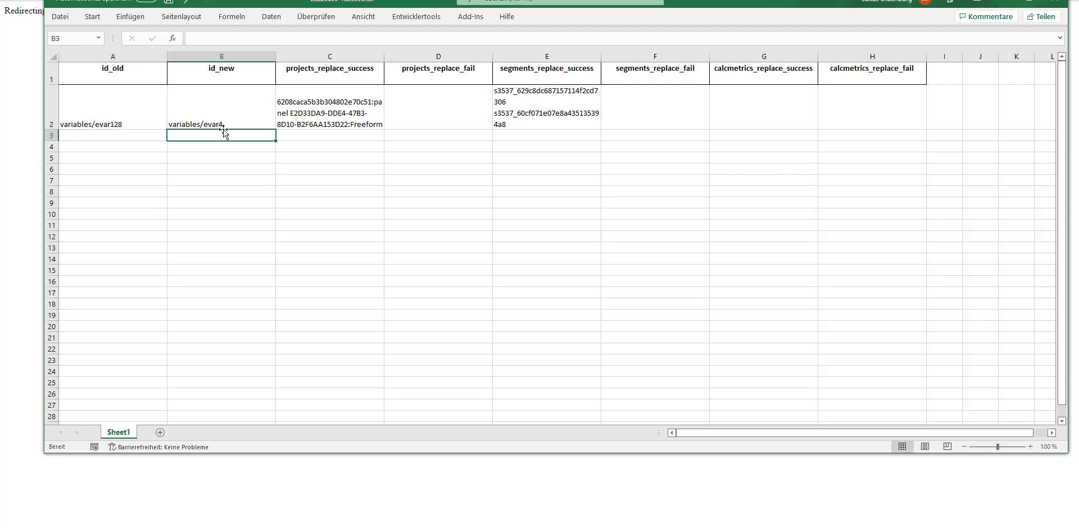
click(212, 103)
click(339, 96)
double_click(364, 102)
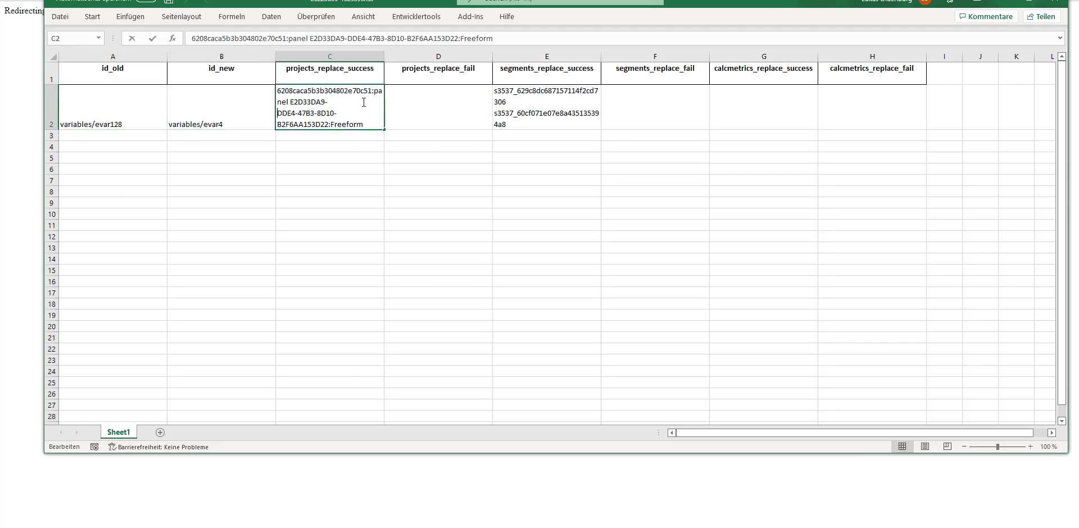
double_click(374, 92)
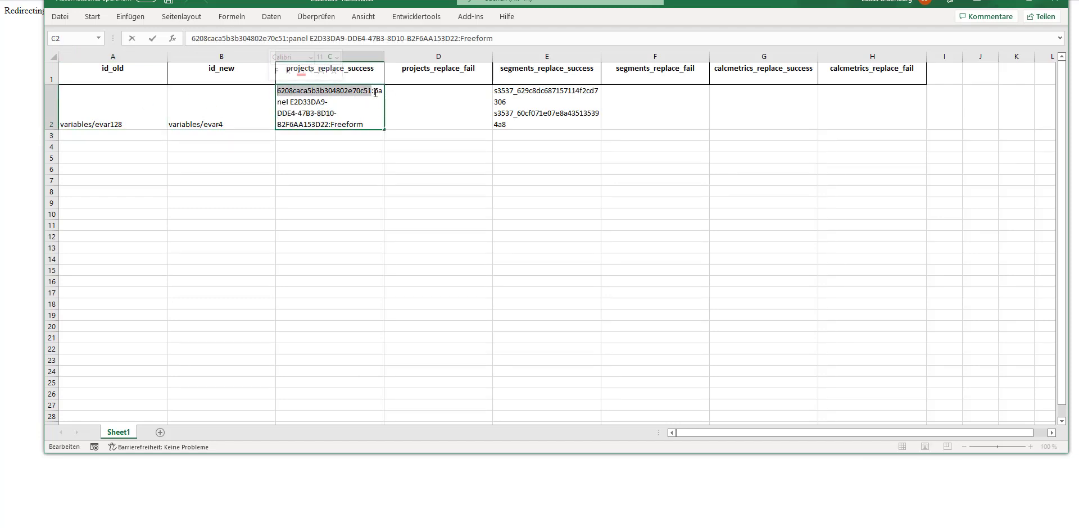
drag(376, 91, 354, 124)
click(371, 124)
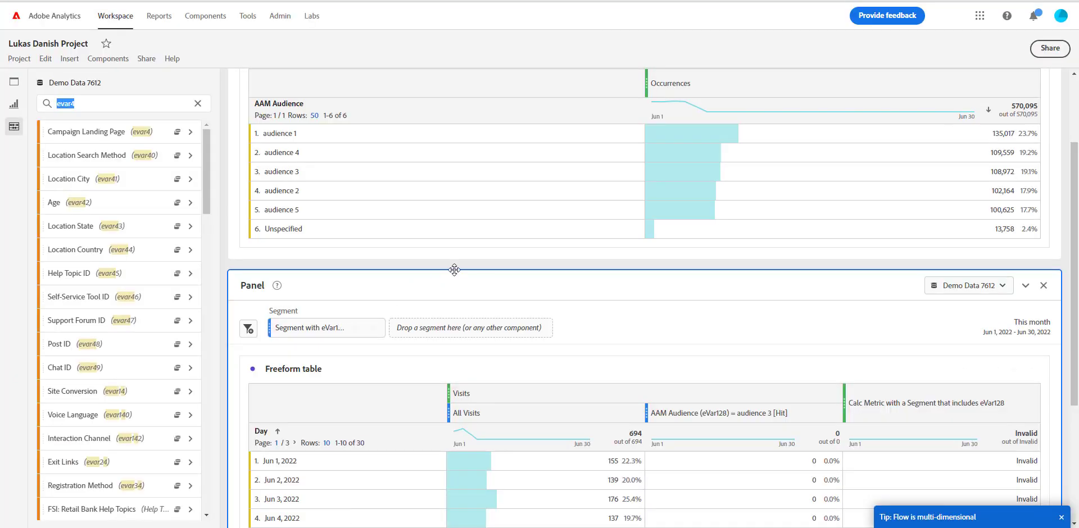
Step: Switch to the Adobe Analytics workspace project, reload it and search its components for evar4
scroll(460, 242, up, 3)
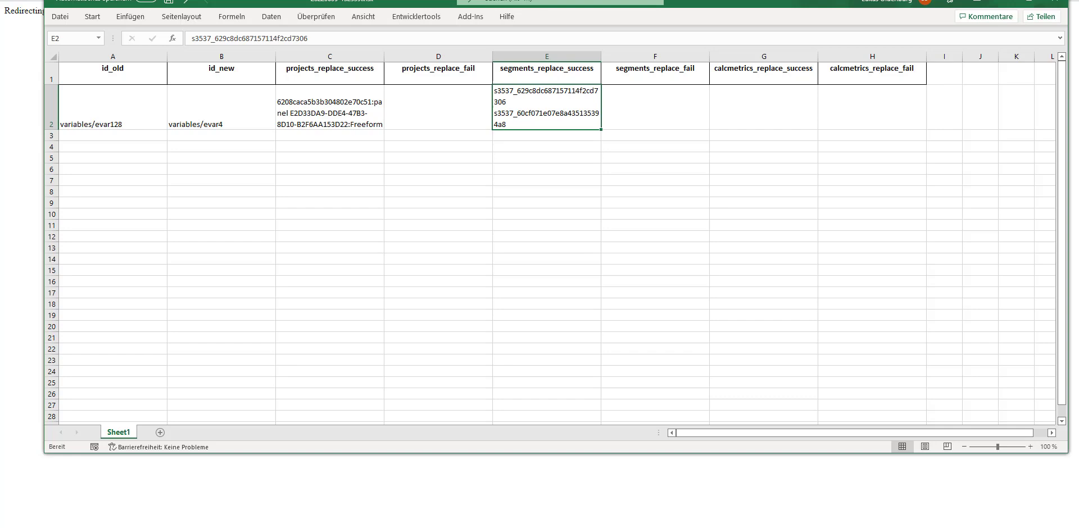
mouse_move(347, 527)
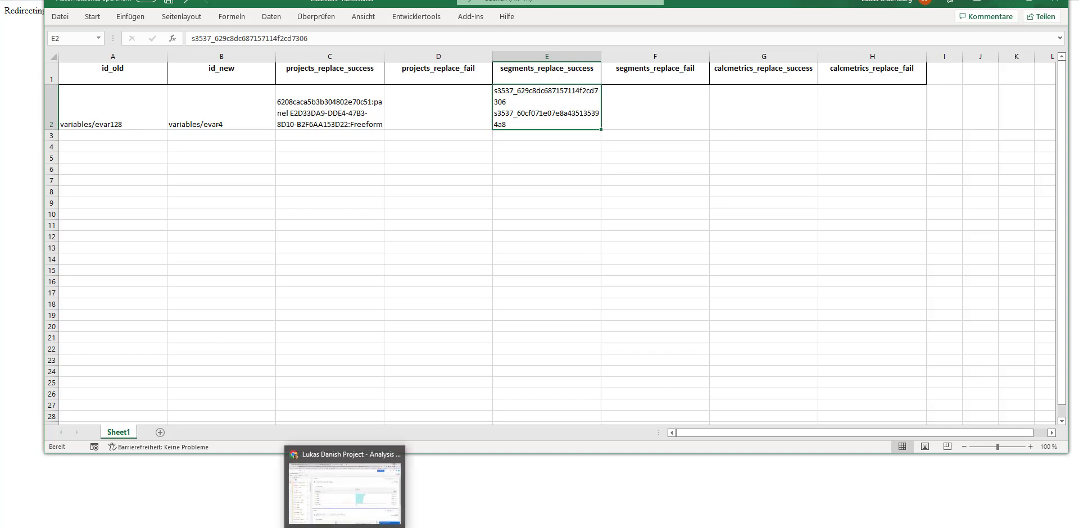
click(347, 492)
key(F5)
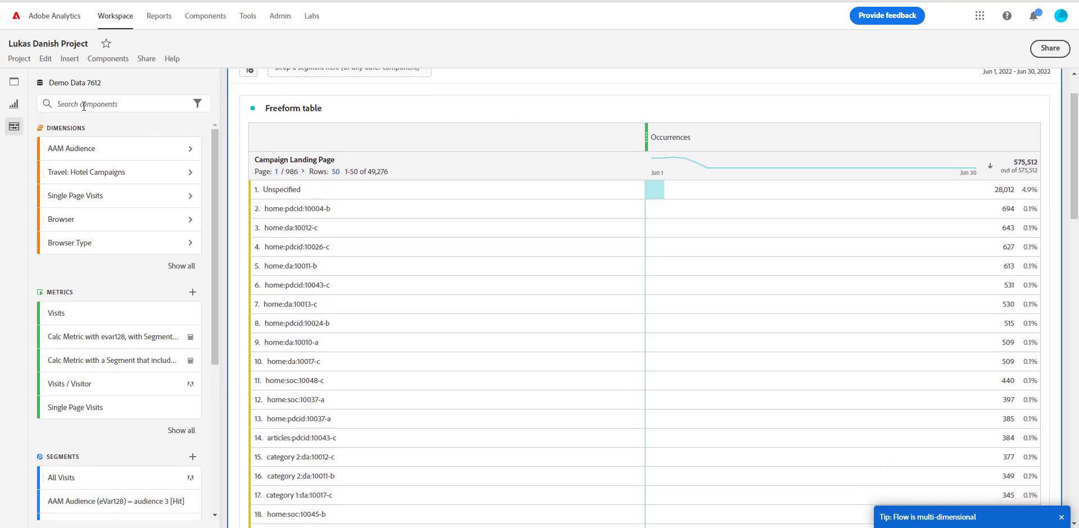
text(evar4)
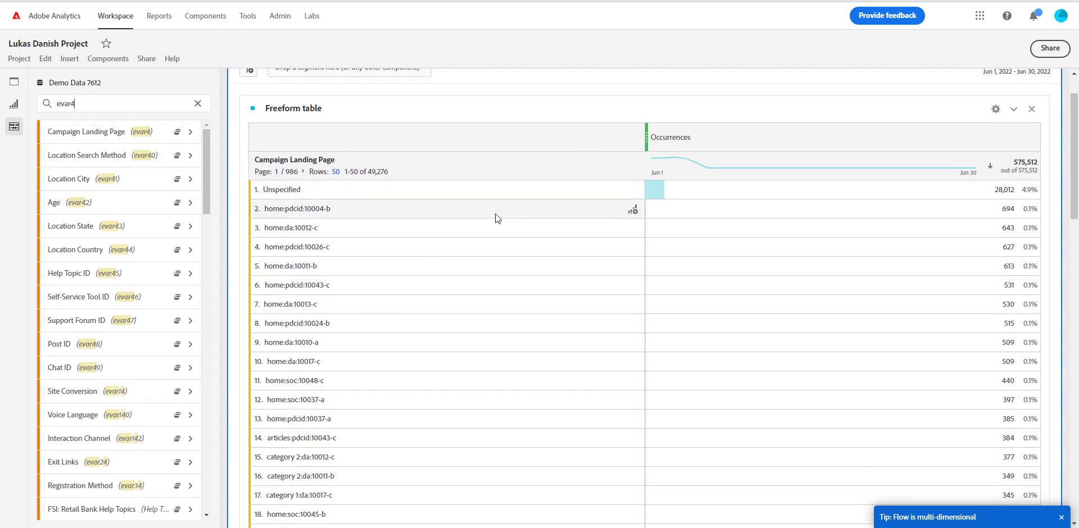
Step: Check the dimension in the top freeform table and in the definitions of "Segment with eVar128" and "AAM Audience (eVar128) = audience 3 [Hit]"
scroll(494, 213, up, 2)
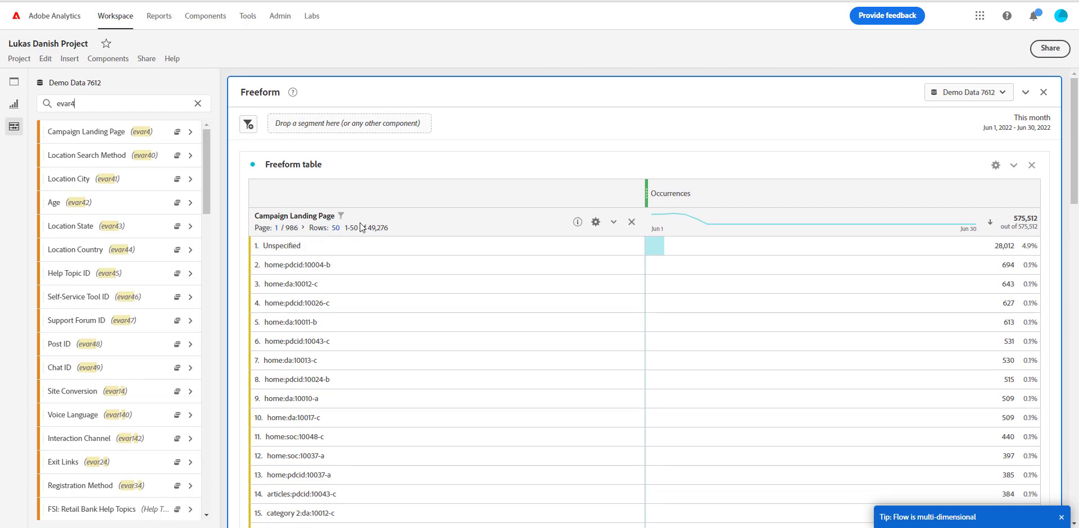
scroll(361, 227, down, 15)
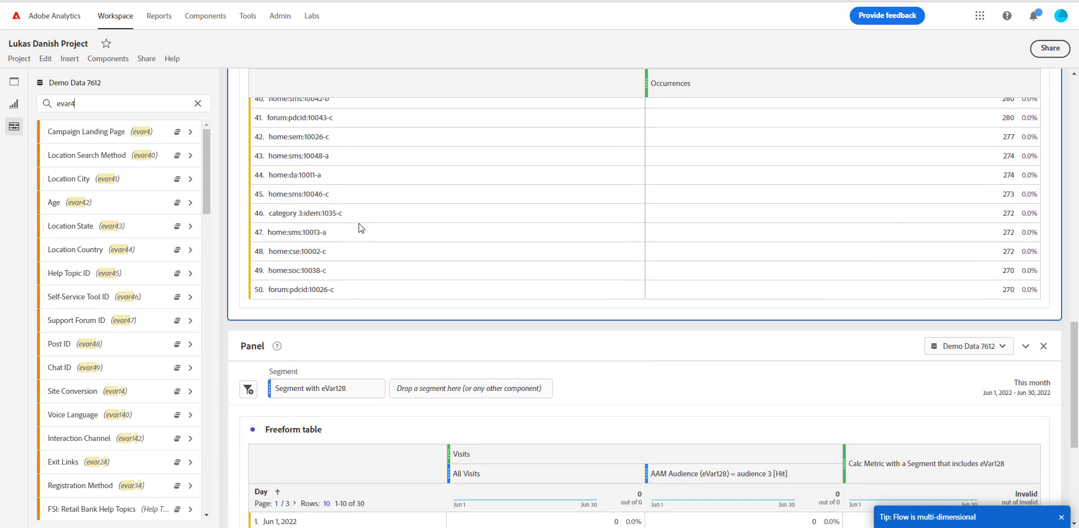
scroll(362, 227, down, 3)
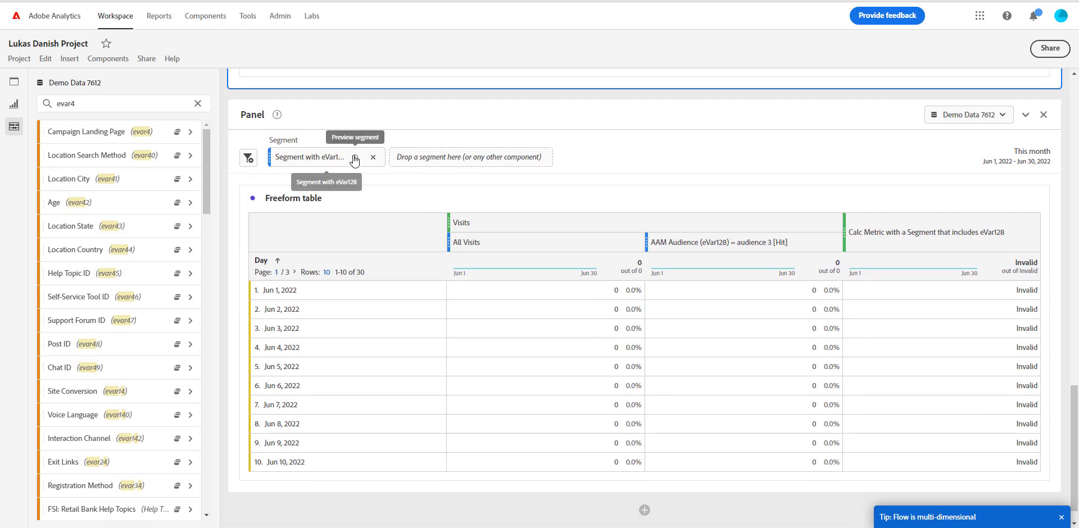
click(354, 160)
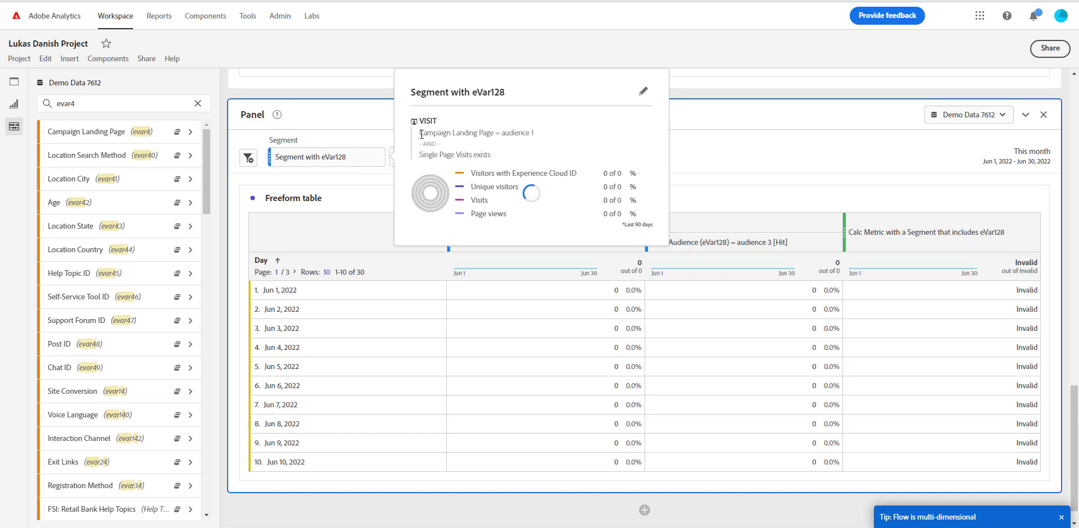
drag(419, 134, 491, 132)
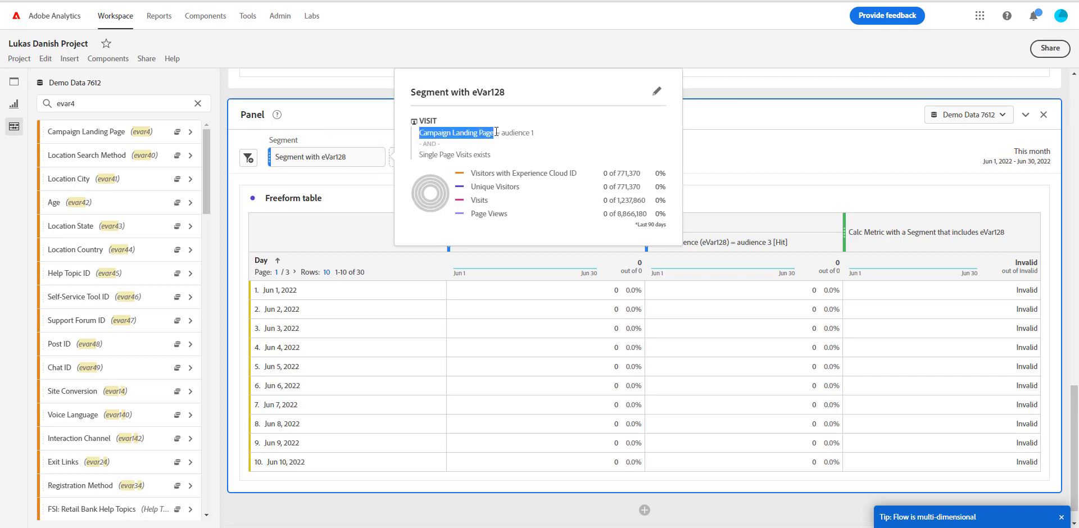
mouse_move(801, 244)
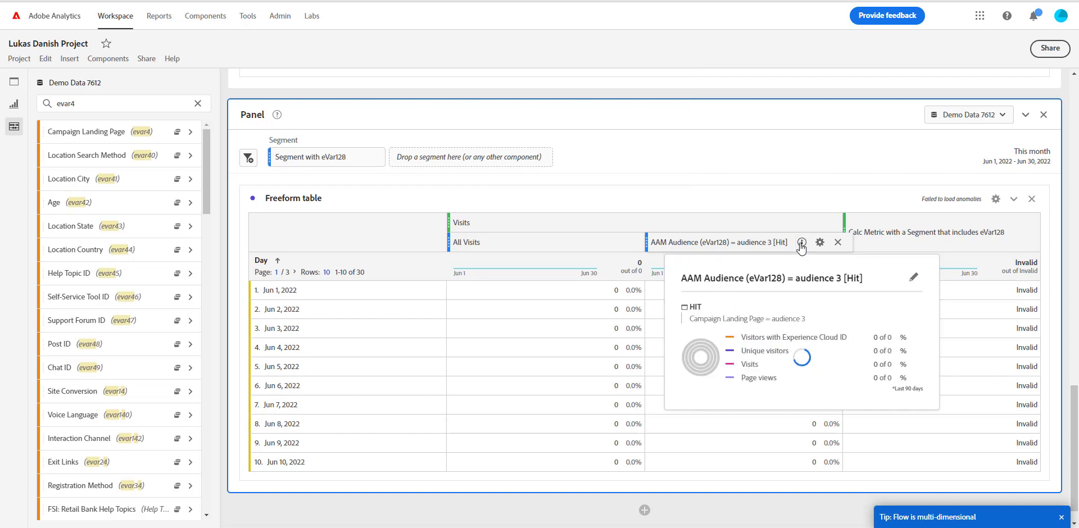
drag(690, 319, 765, 318)
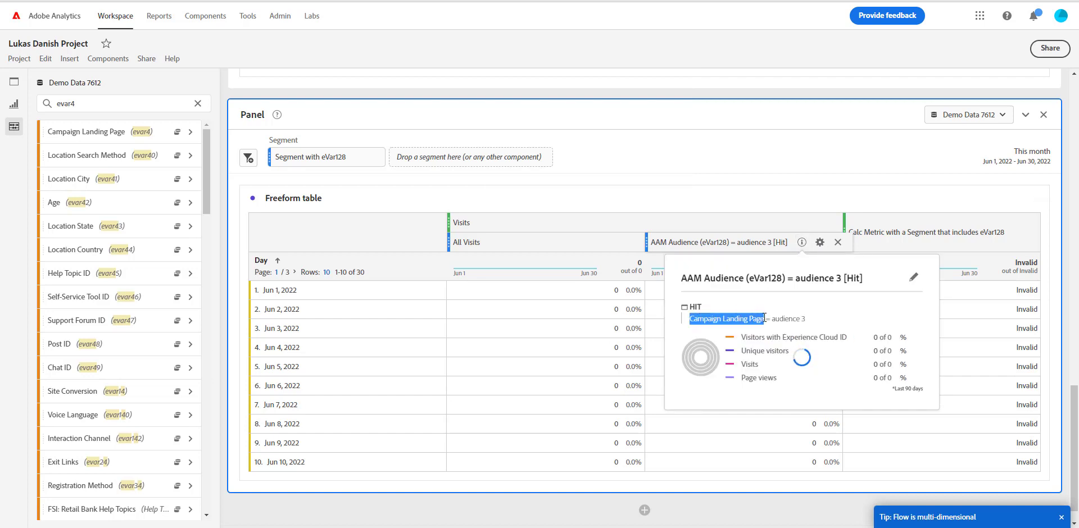